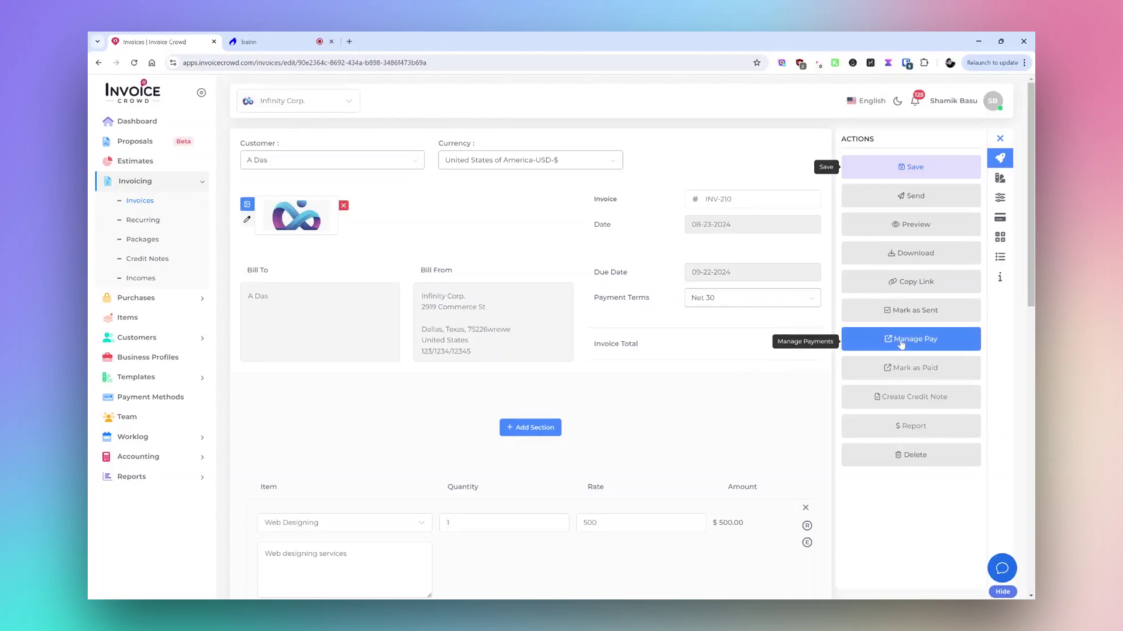
Step: Turn off recurring items and expense items in the invoice options and save the invoice
click(901, 345)
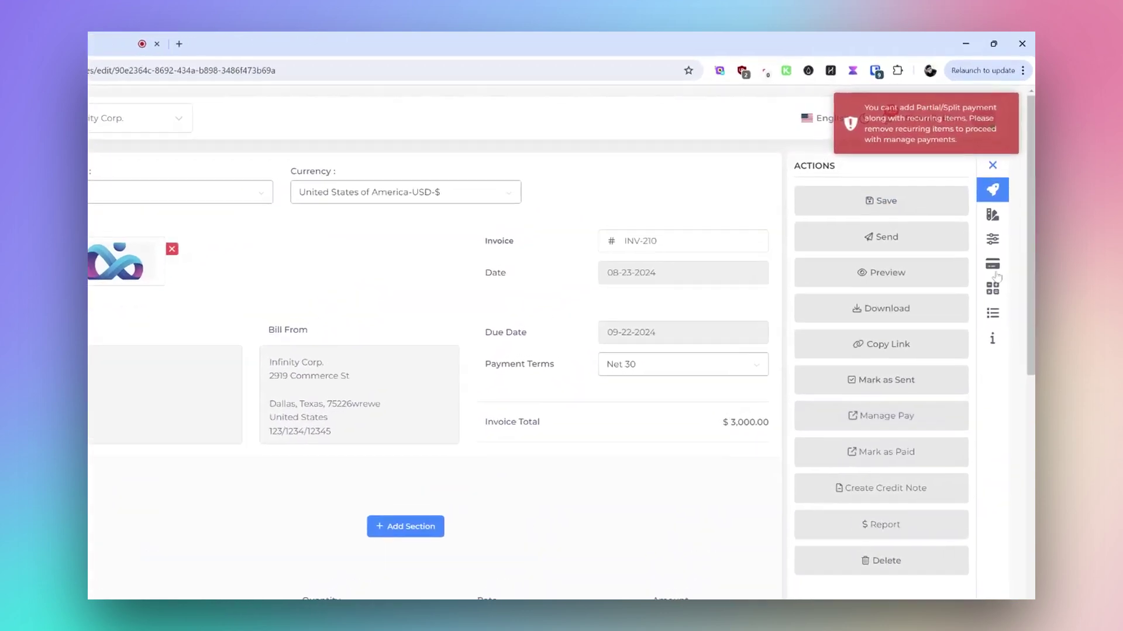
click(992, 241)
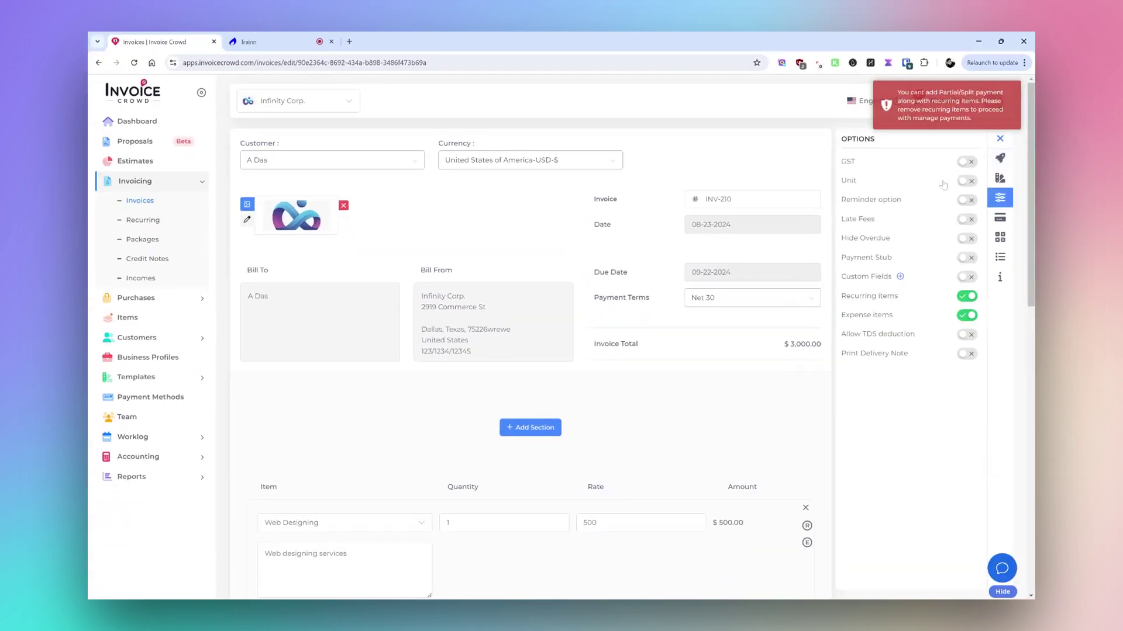
click(968, 298)
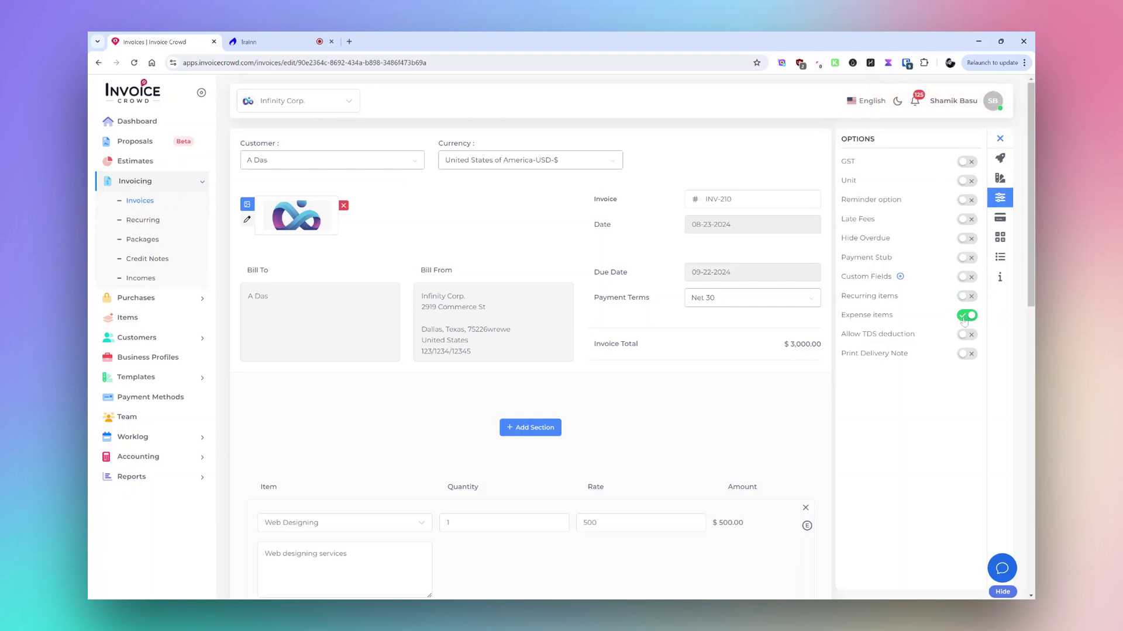
click(966, 316)
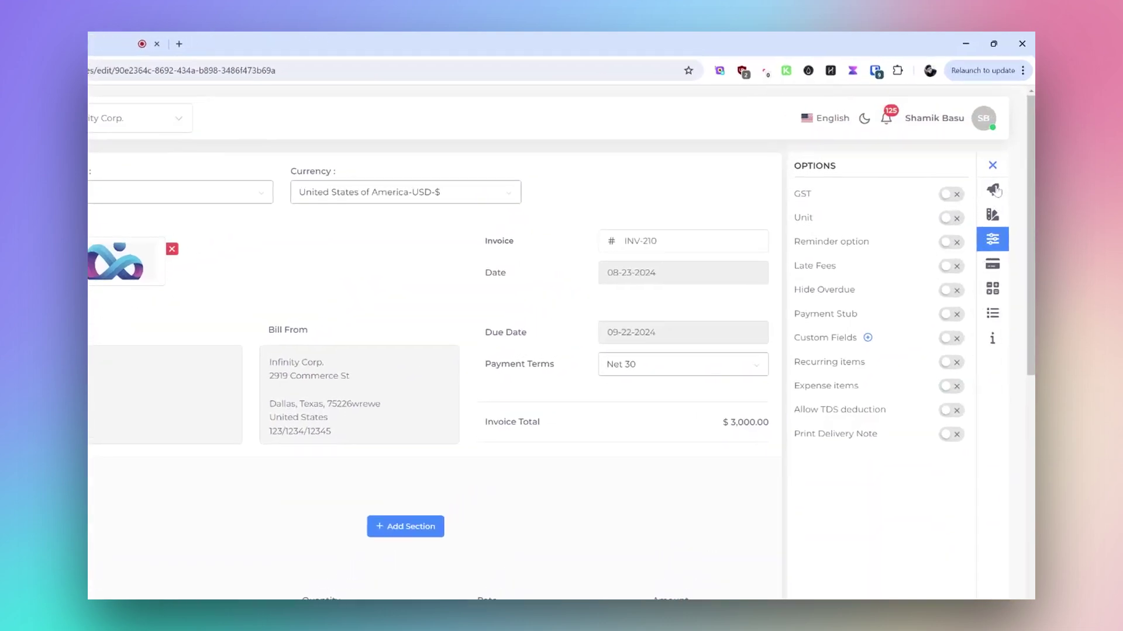
click(994, 190)
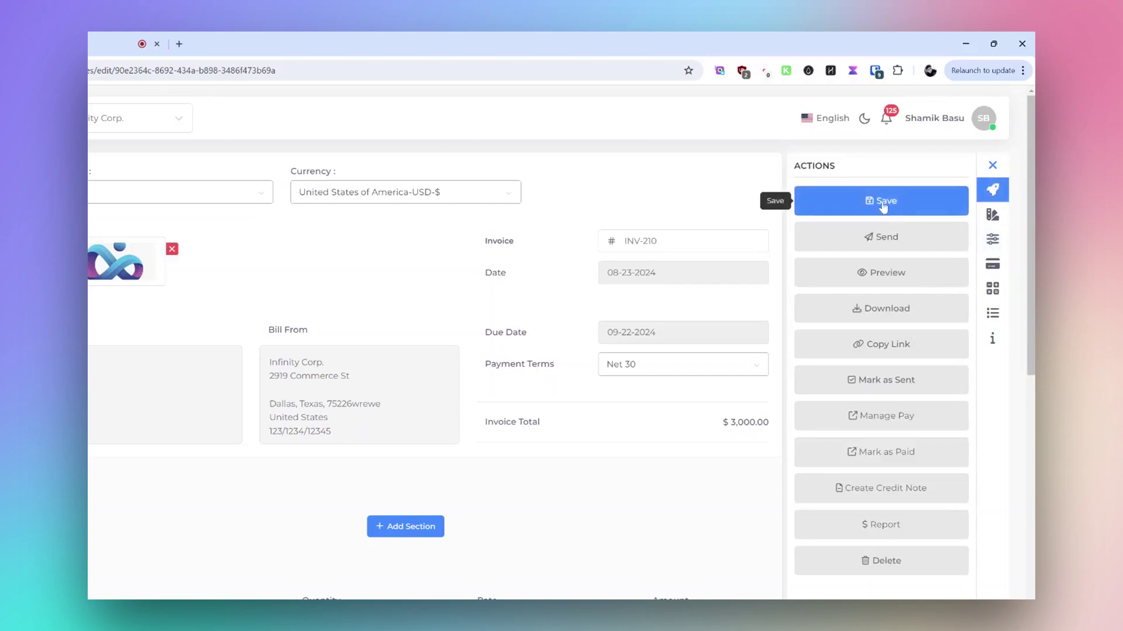
click(883, 205)
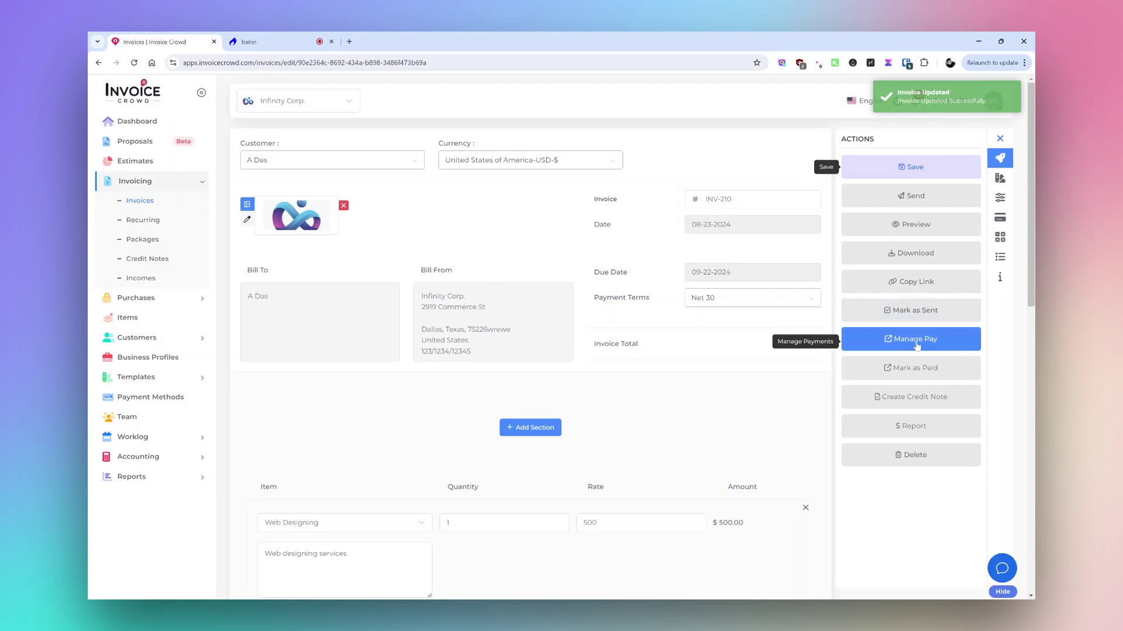
Step: Enable partial payment for the invoice with a minimum amount of 500 and save the payment settings
click(916, 346)
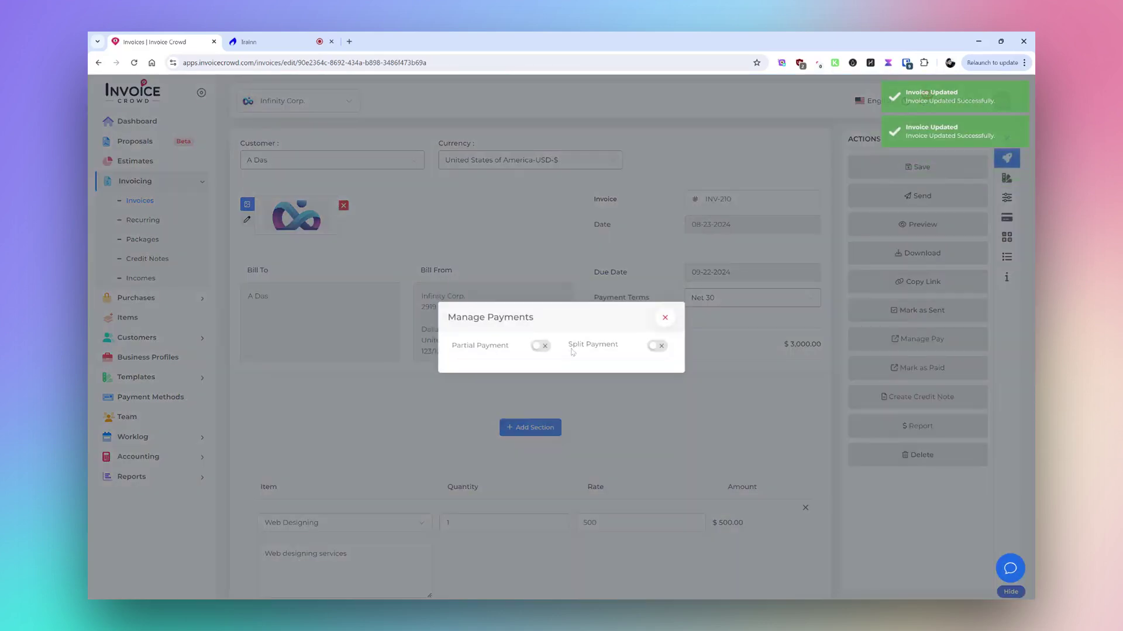
click(539, 347)
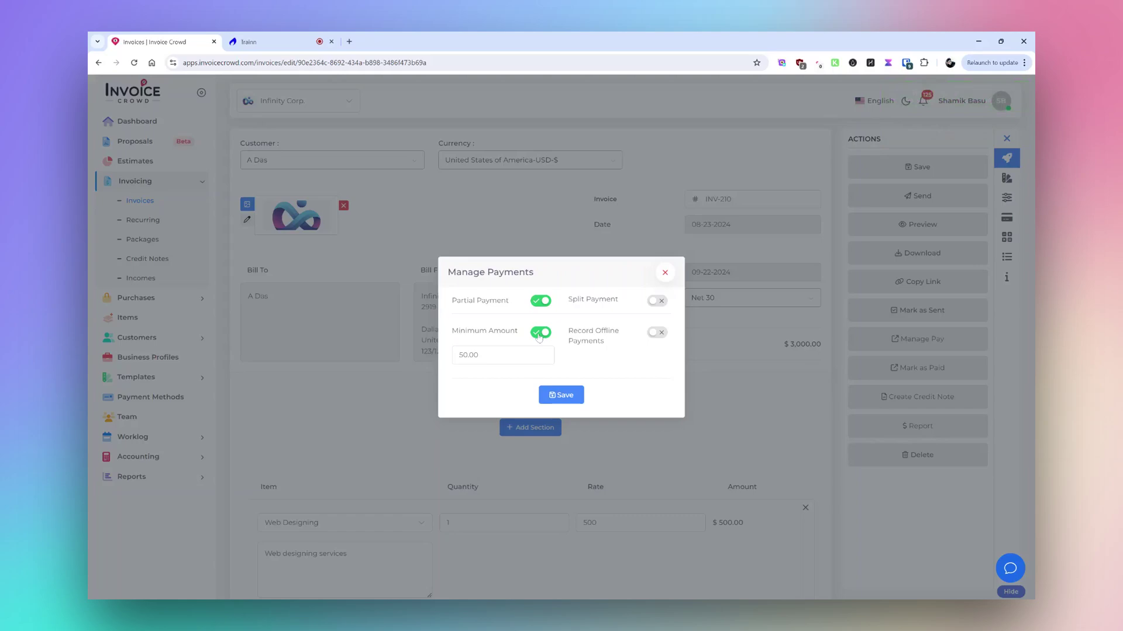
click(539, 334)
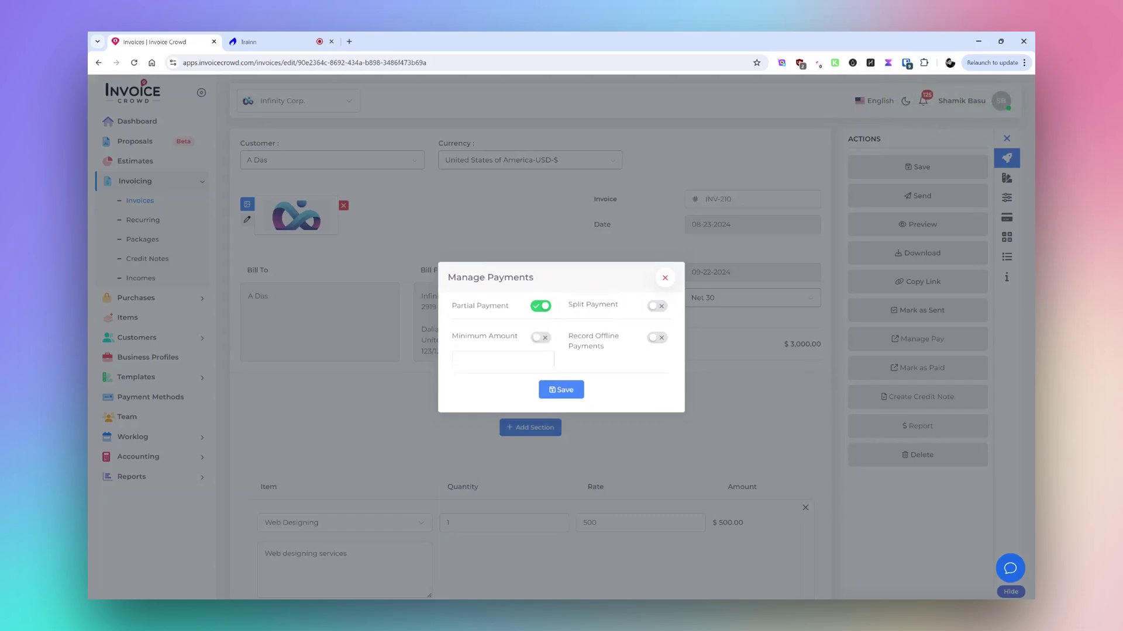
click(539, 346)
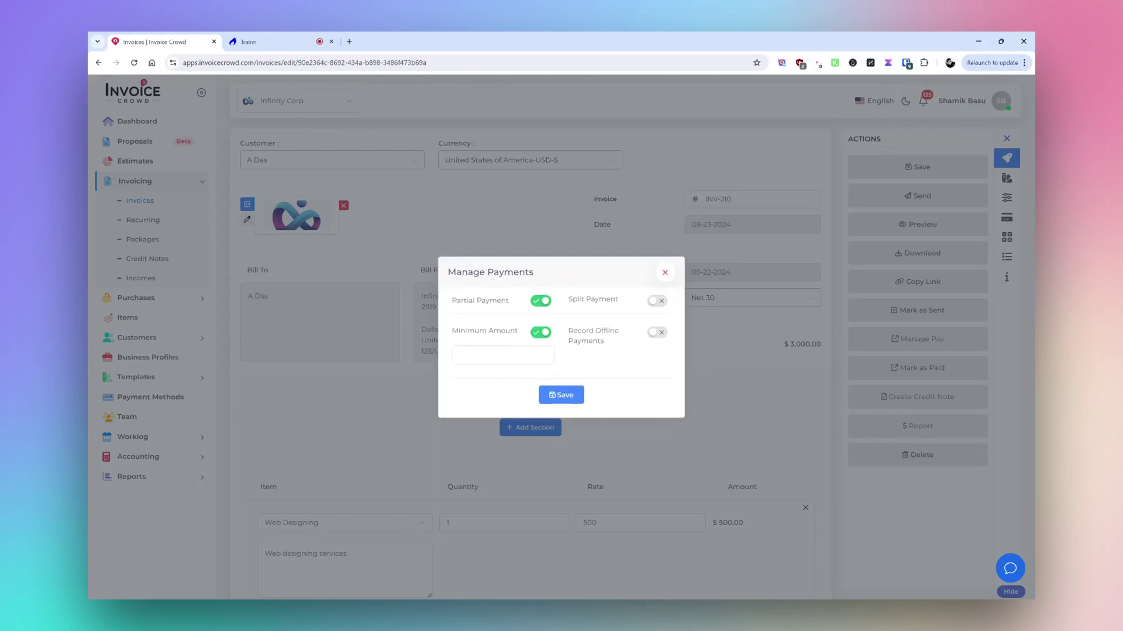
click(518, 356)
text(500)
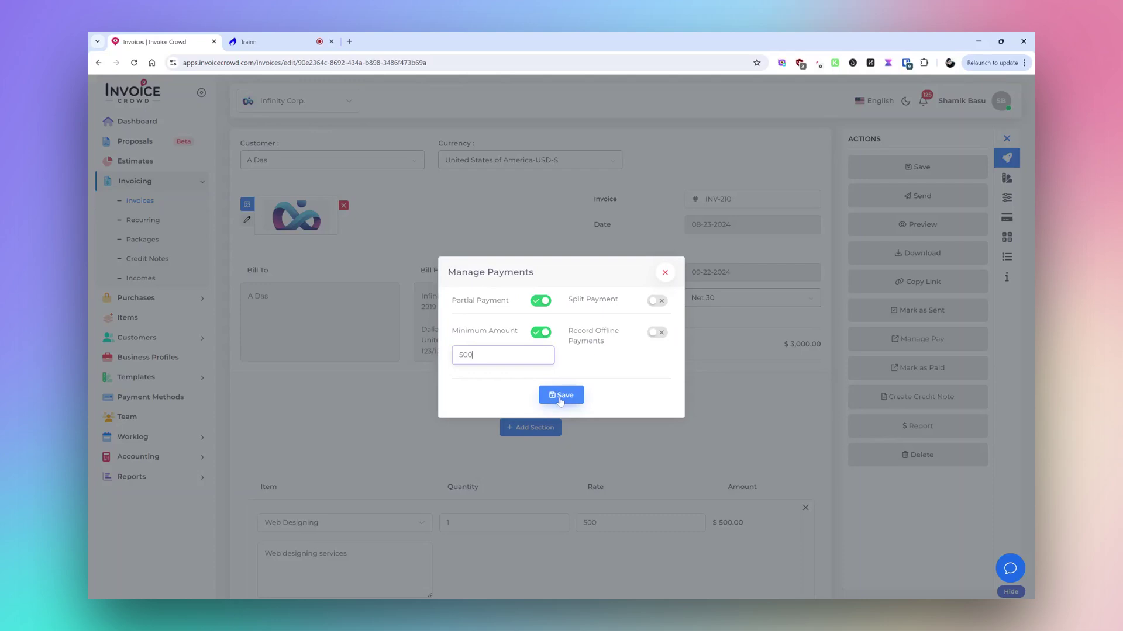
click(559, 397)
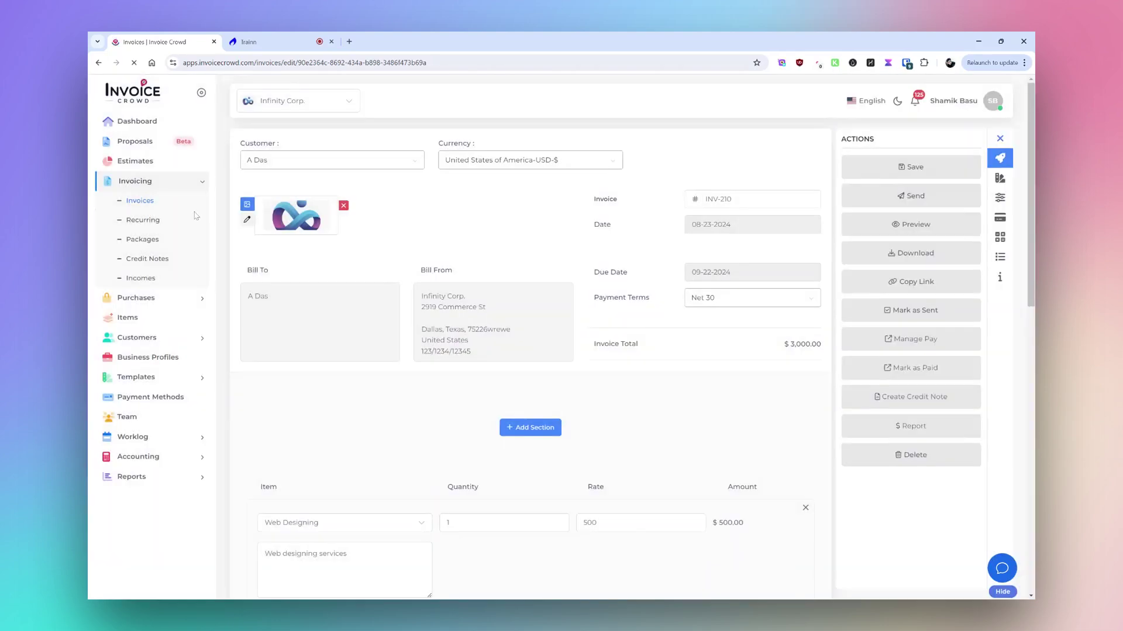
Step: Open the invoice preview, and enable Razorpay with the CCW account as the invoice's payment method, saving the invoice
click(917, 230)
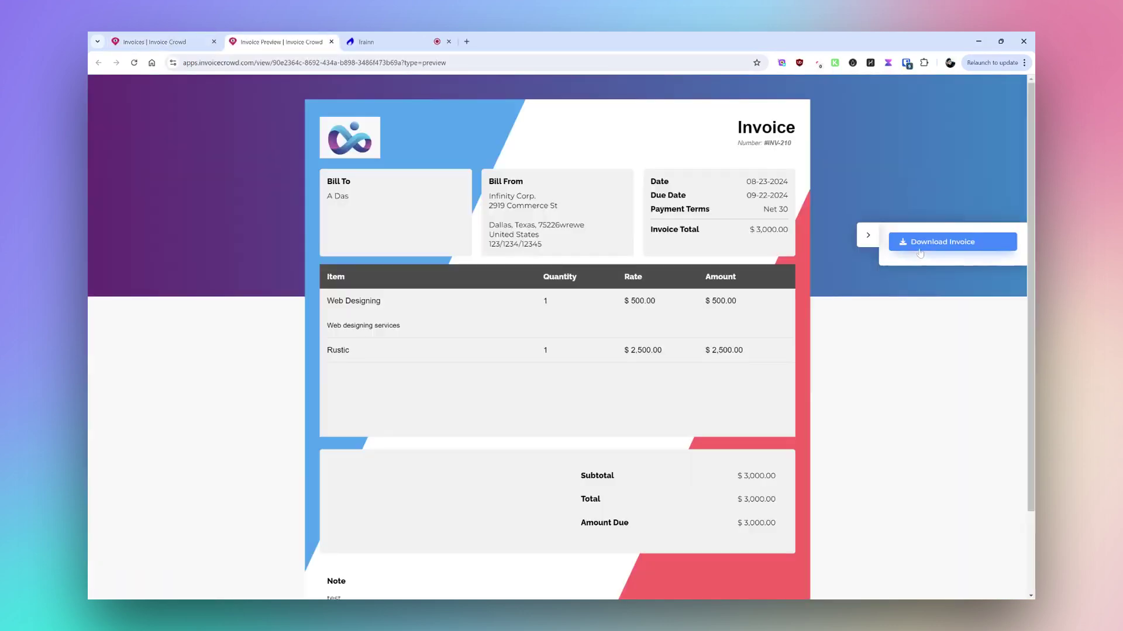
click(156, 42)
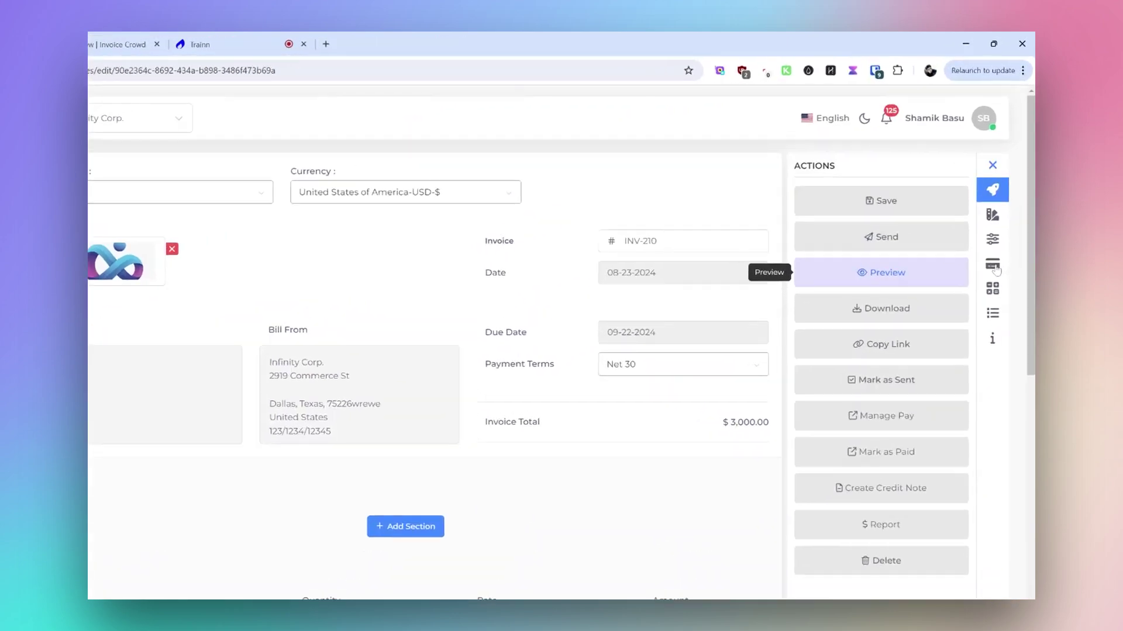
click(994, 266)
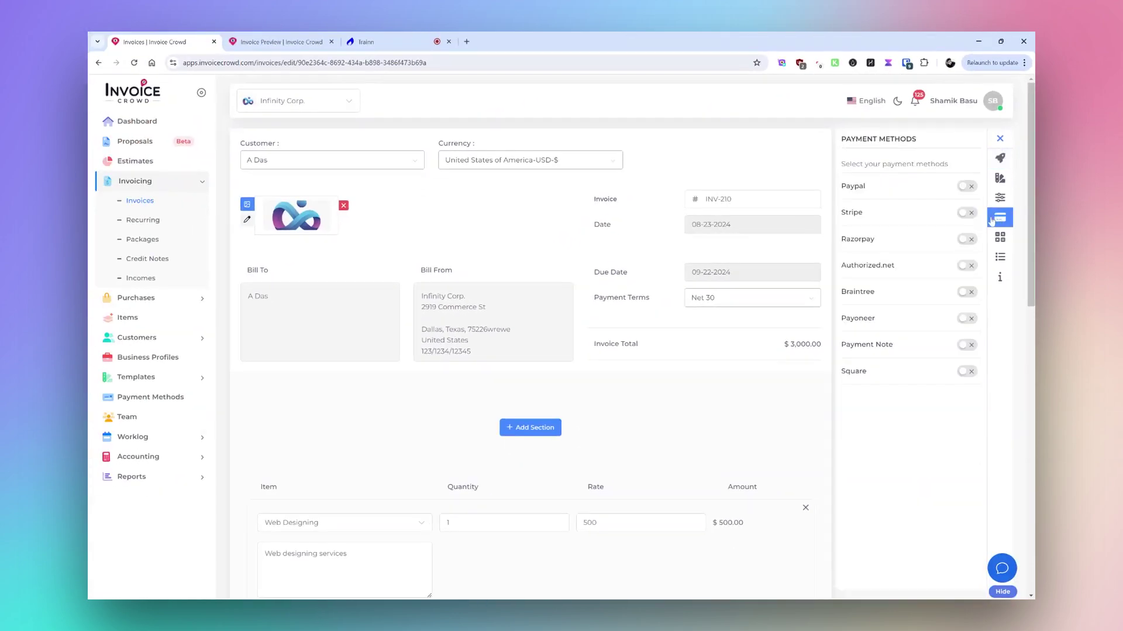
click(965, 240)
click(947, 274)
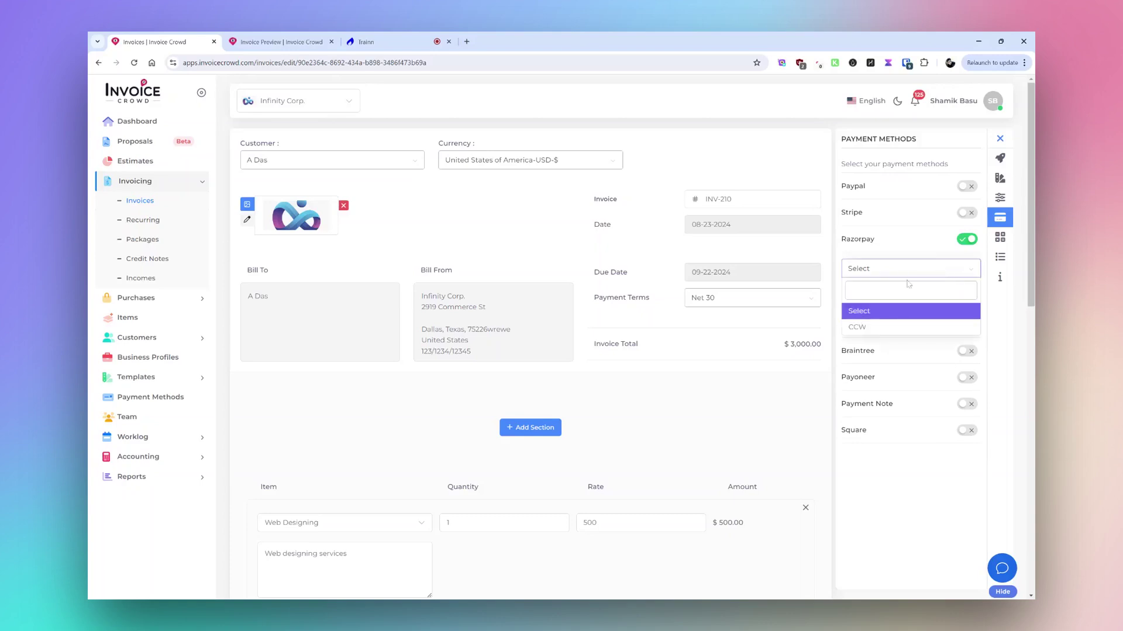
click(860, 327)
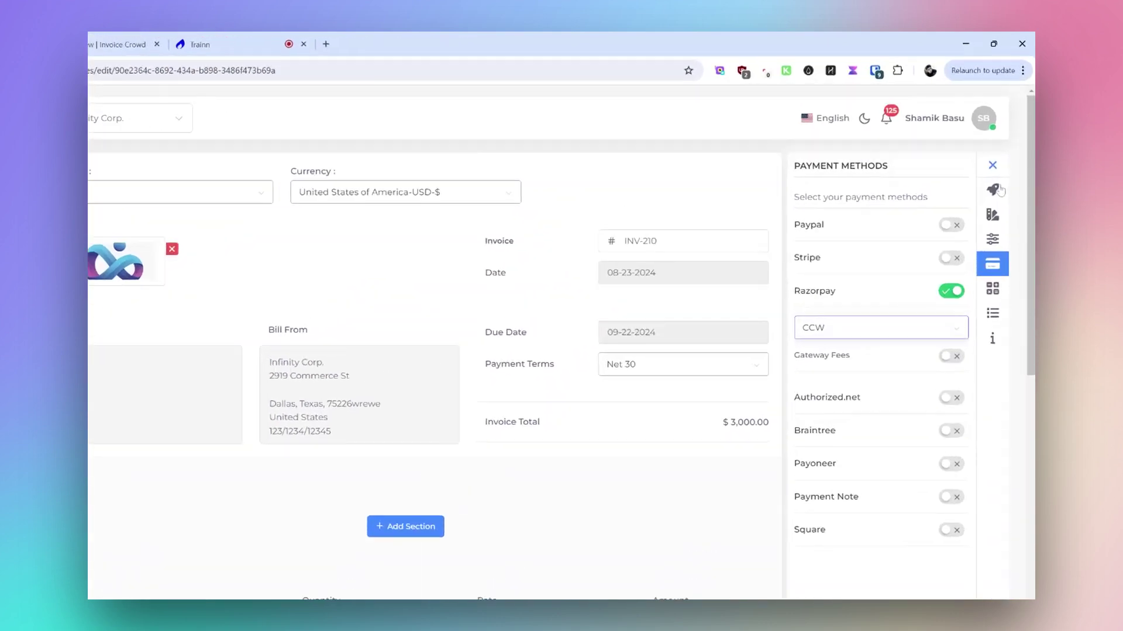
click(997, 190)
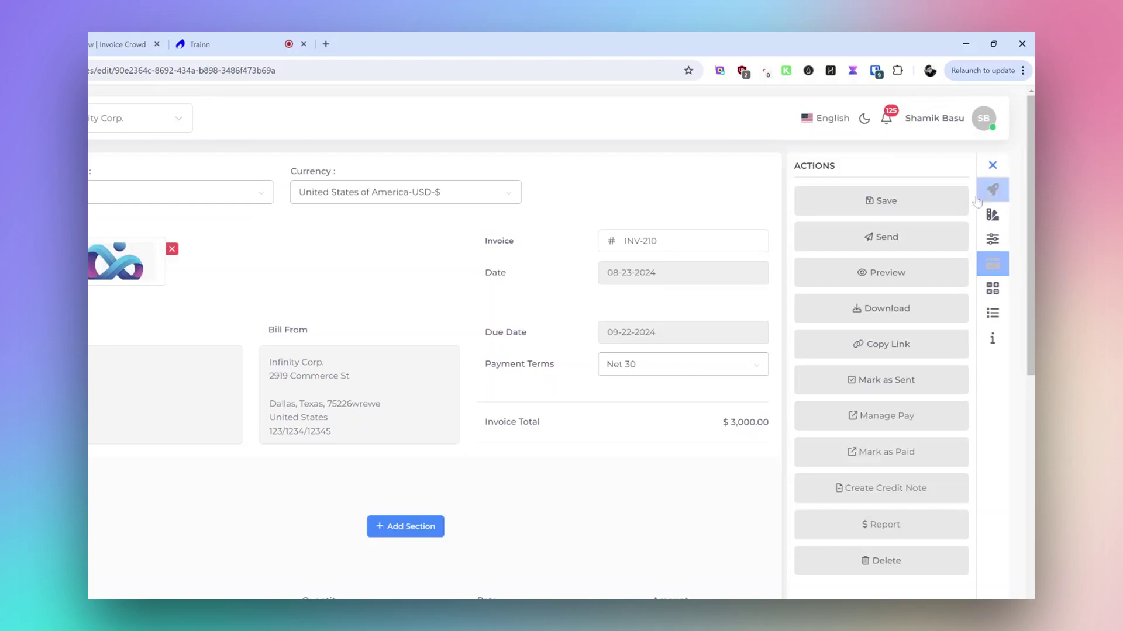
click(921, 210)
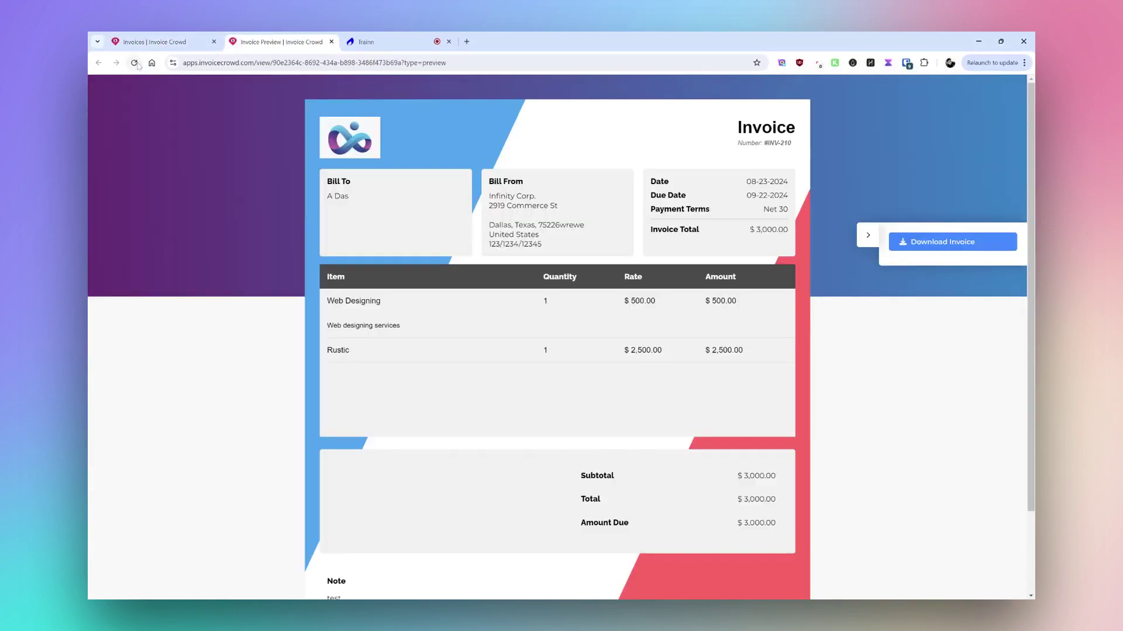
Step: Reload the invoice preview and try to make a partial payment of 400 using Razorpay
click(136, 63)
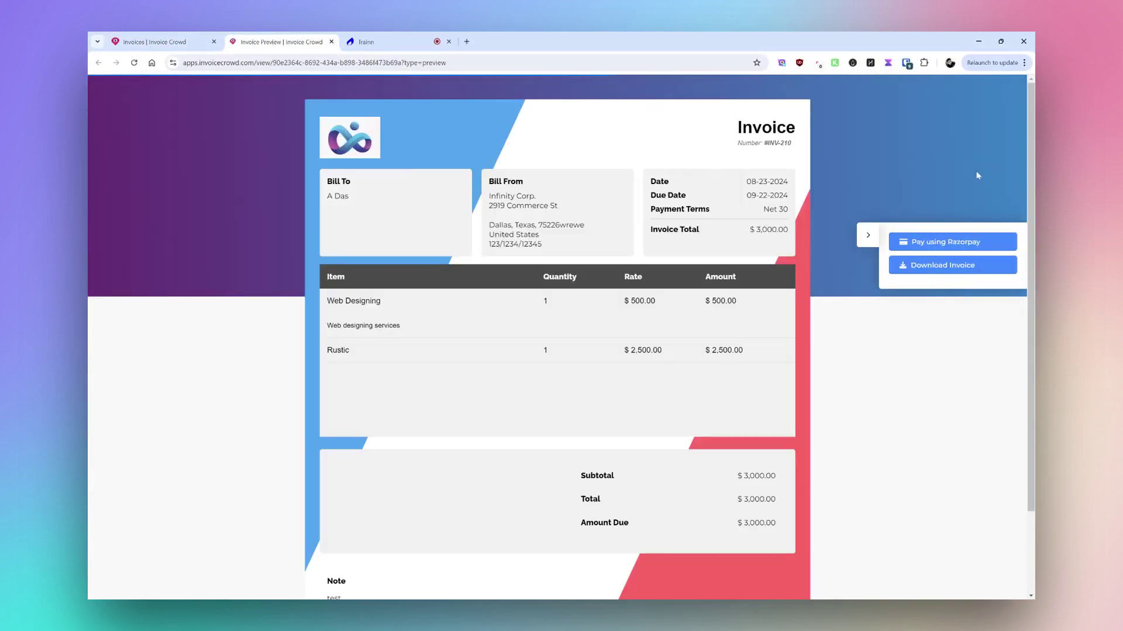
click(946, 243)
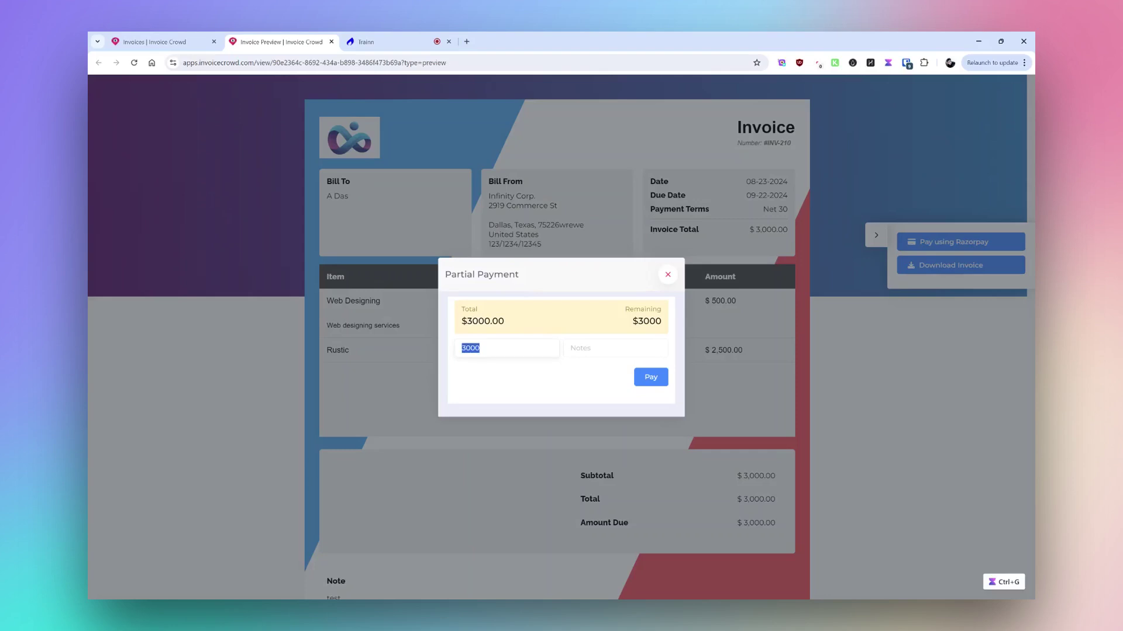
text(400)
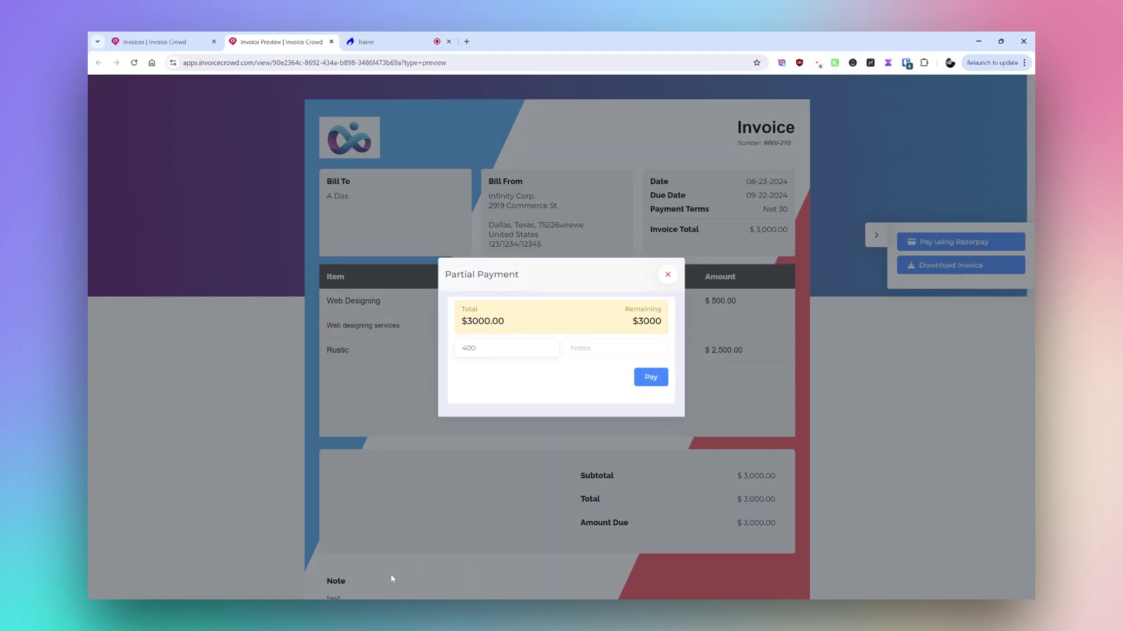
click(646, 378)
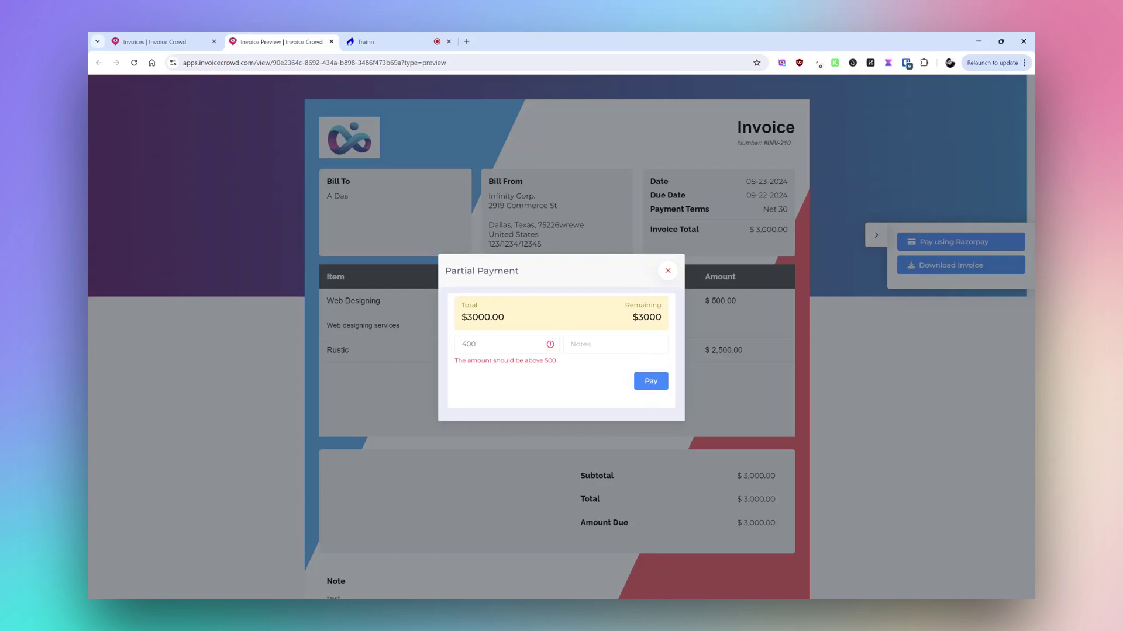
Step: Set the partial payment amount to 600, proceed to the Razorpay checkout and close it without paying
drag(484, 345, 443, 342)
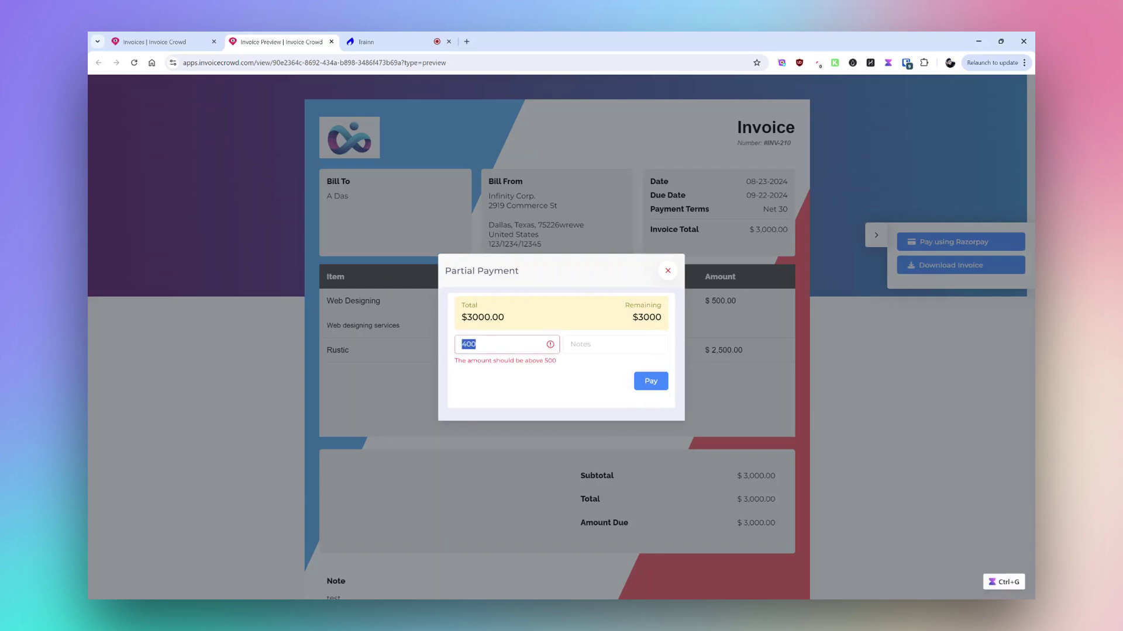
text(600)
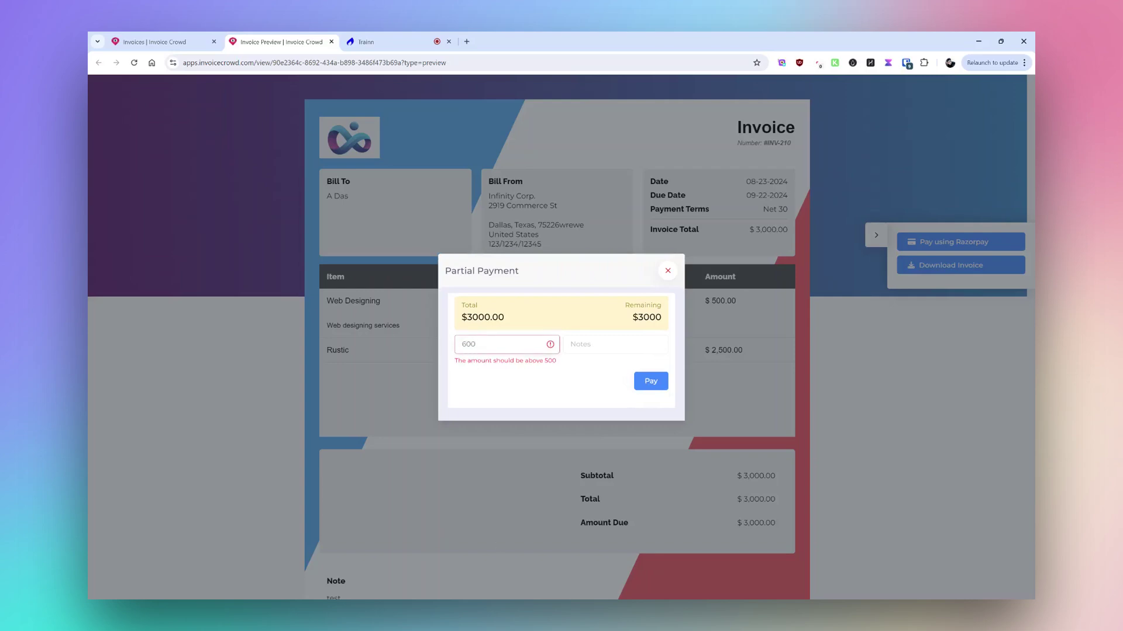
click(651, 382)
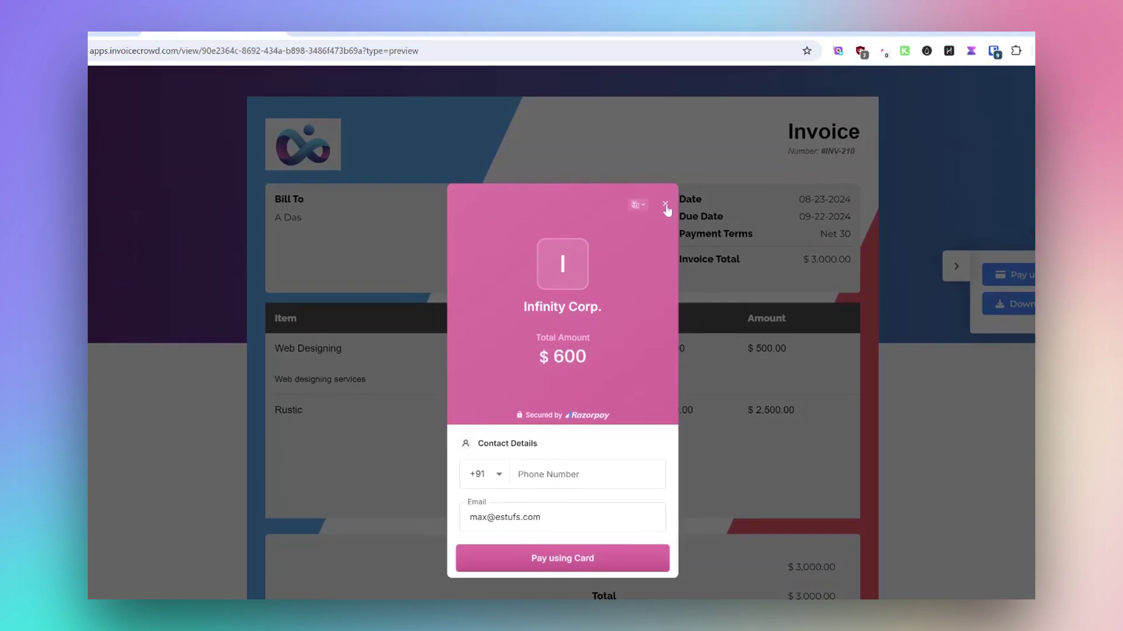
click(665, 83)
Step: Return to the invoice's payment management, turn off the minimum amount and enable recording of offline payments
click(164, 42)
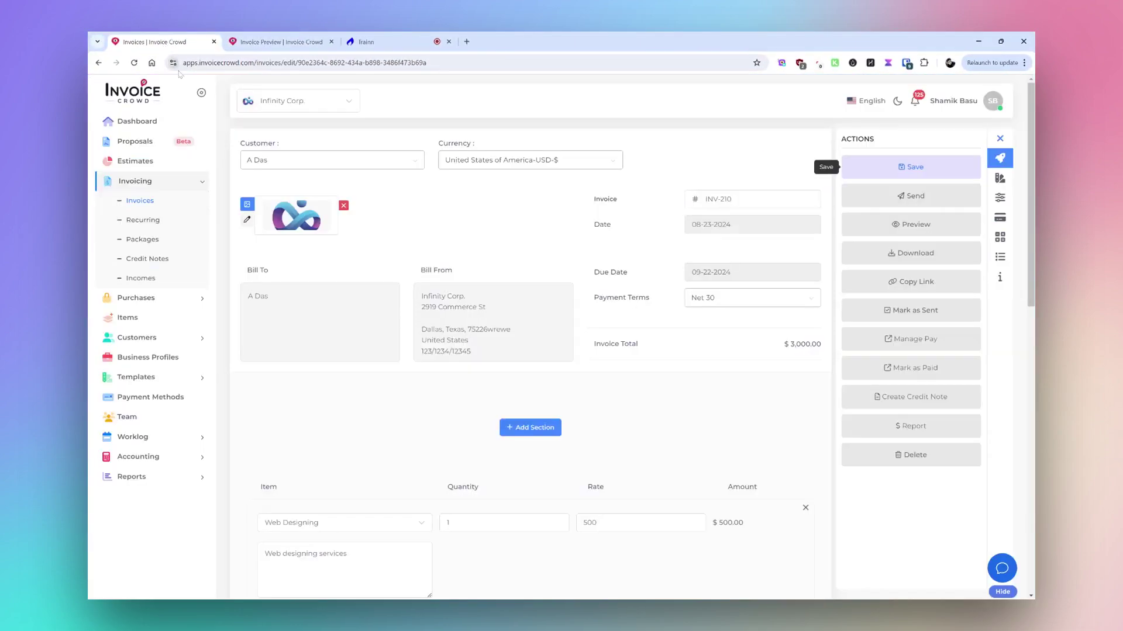
click(922, 344)
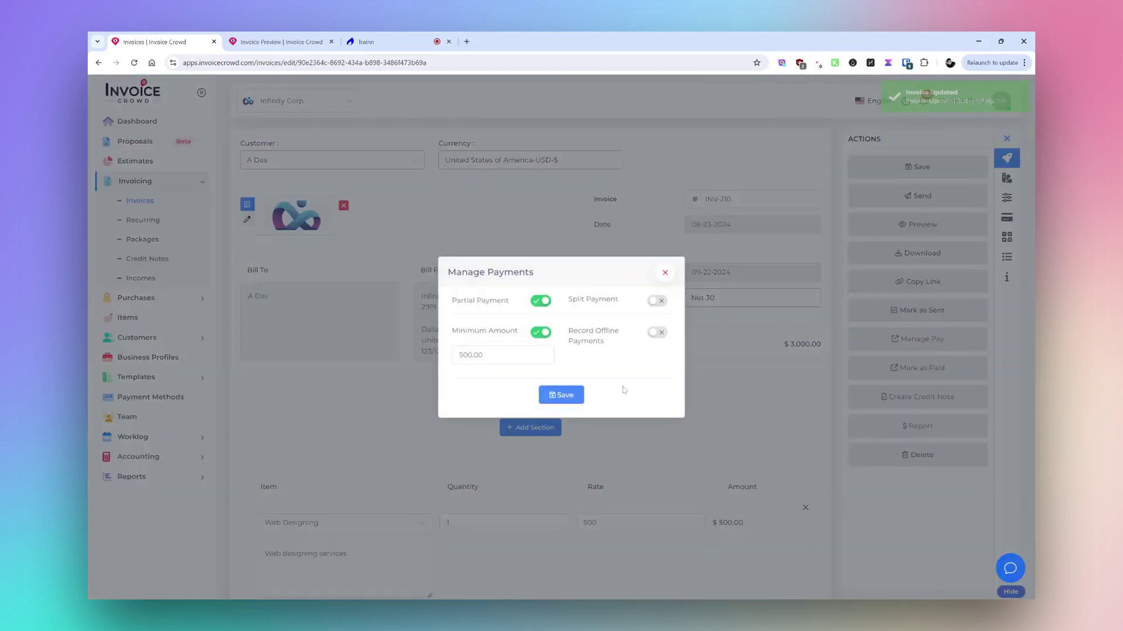
click(546, 333)
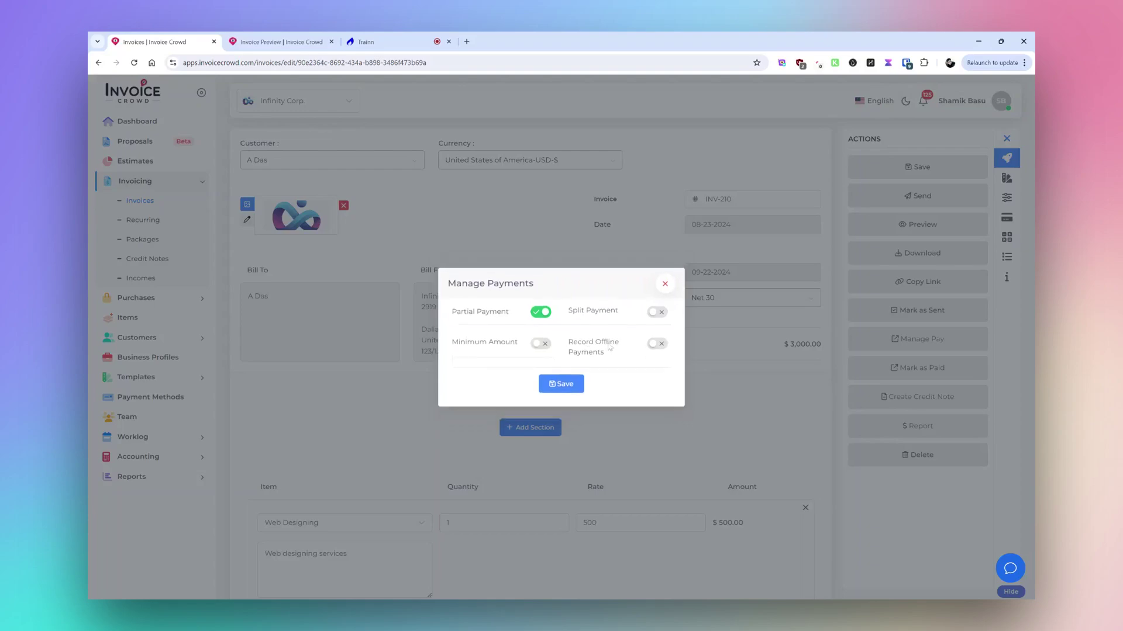
click(660, 346)
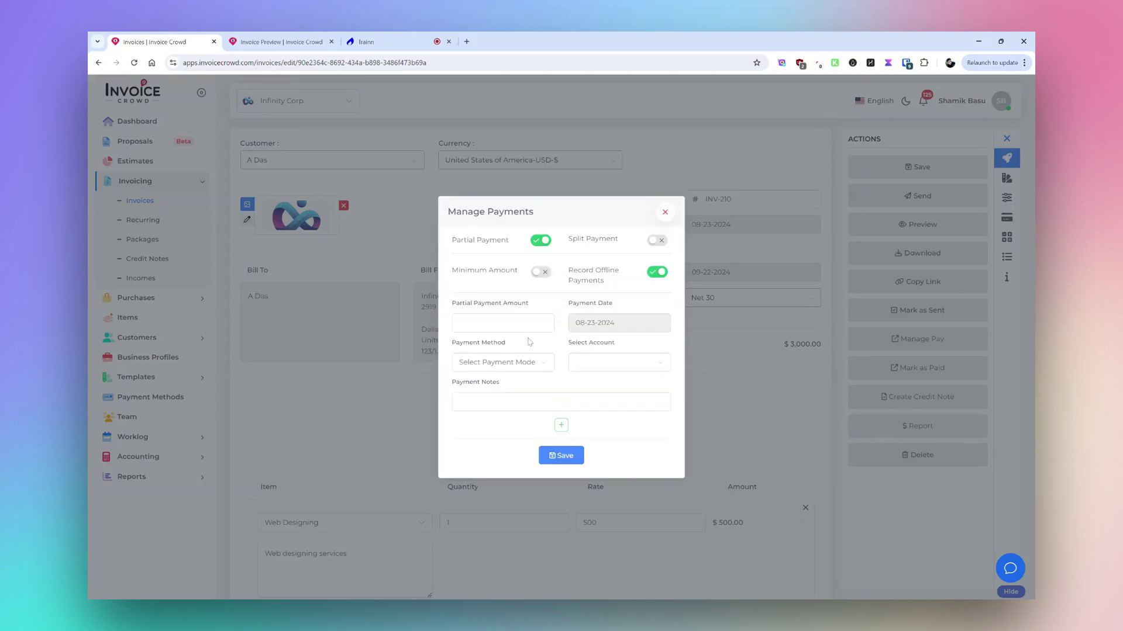
Step: Record an offline partial payment of 600 with Cash as the payment method and save it
click(503, 324)
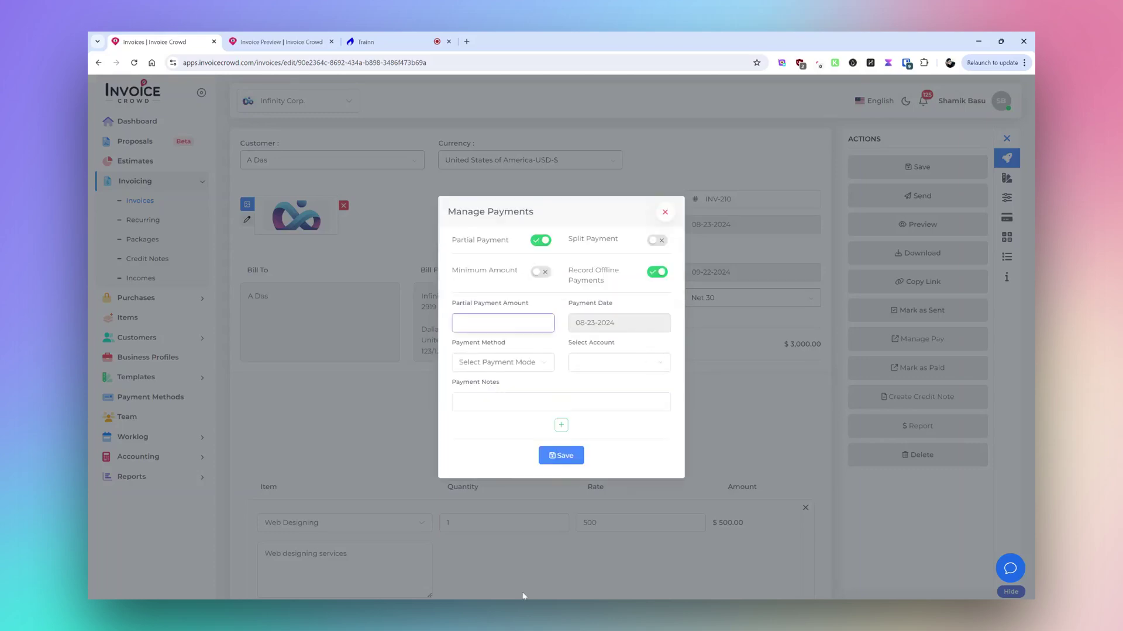
text(600)
click(545, 364)
click(496, 449)
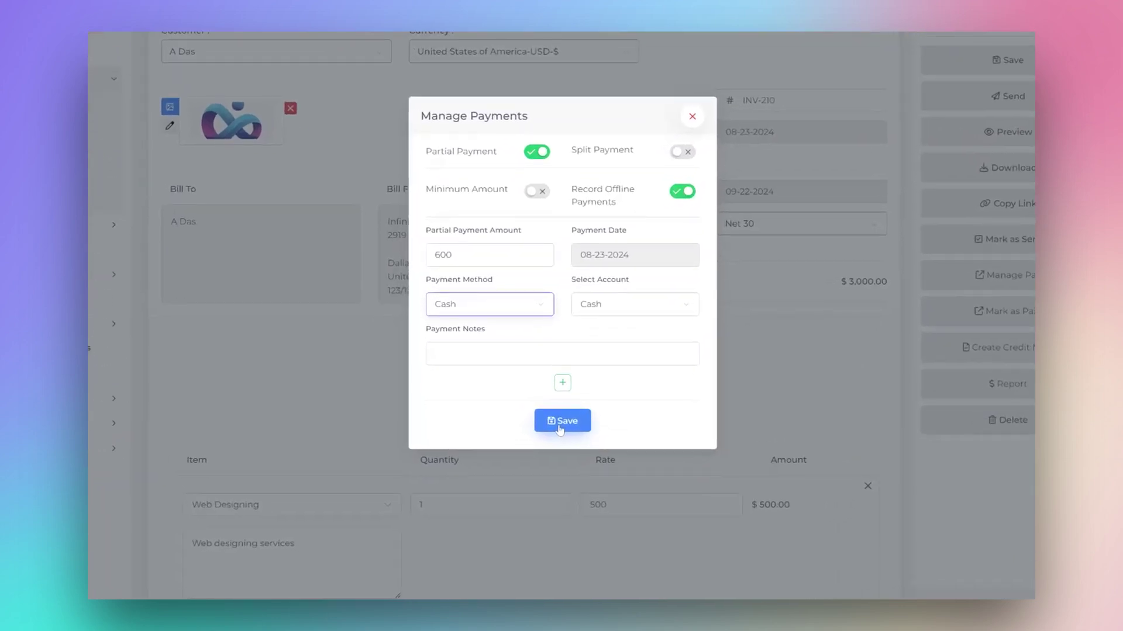
click(562, 421)
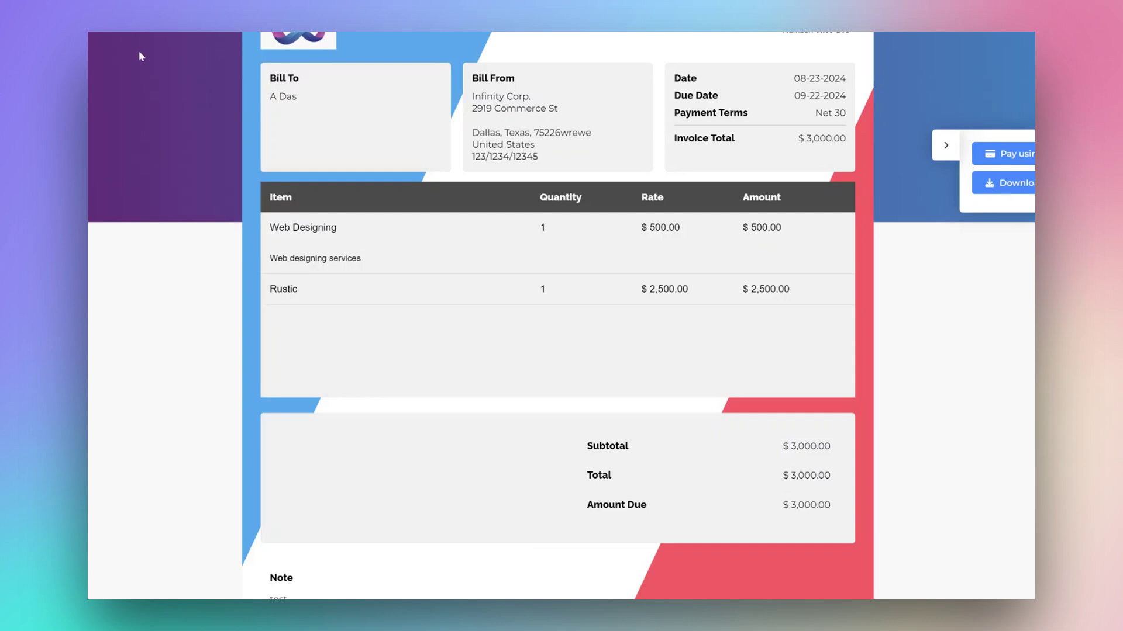
Step: Check the recorded offline payment in the totals section of the invoice preview
scroll(747, 264, down, 2)
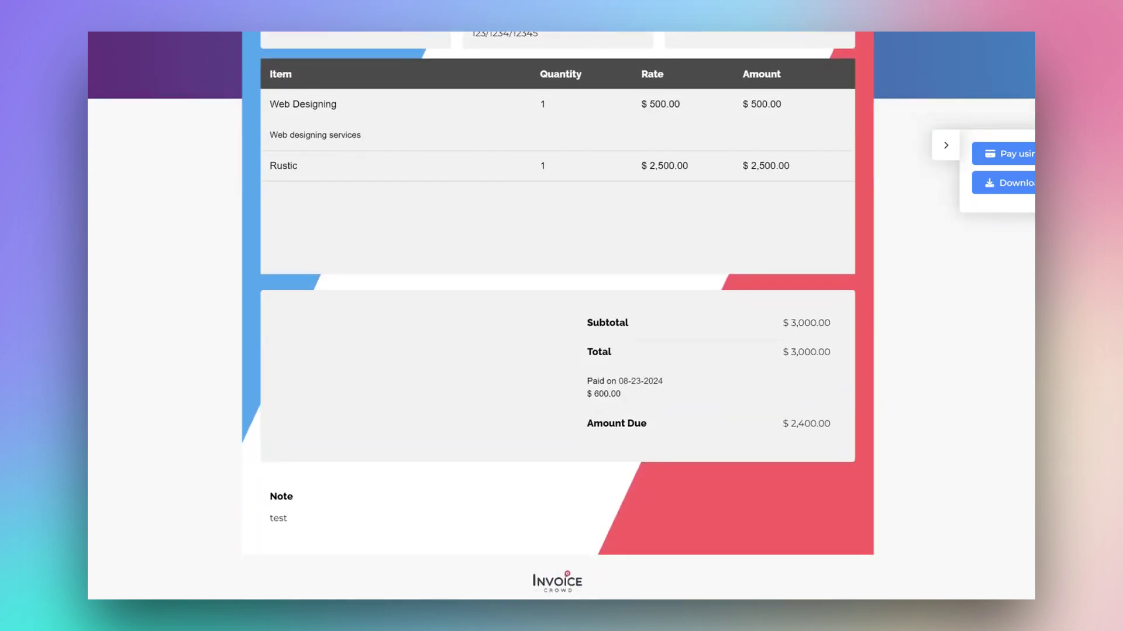
drag(586, 381, 637, 395)
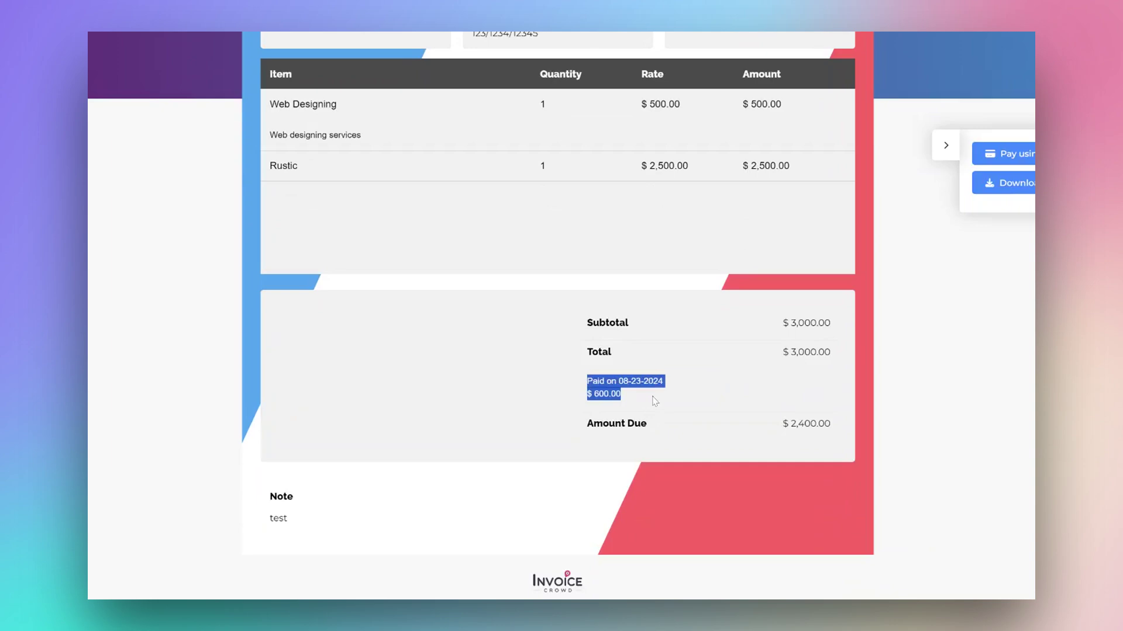
Step: Return from the preview to the invoice's payment management and delete the recorded offline payment
click(655, 401)
scroll(654, 402, up, 2)
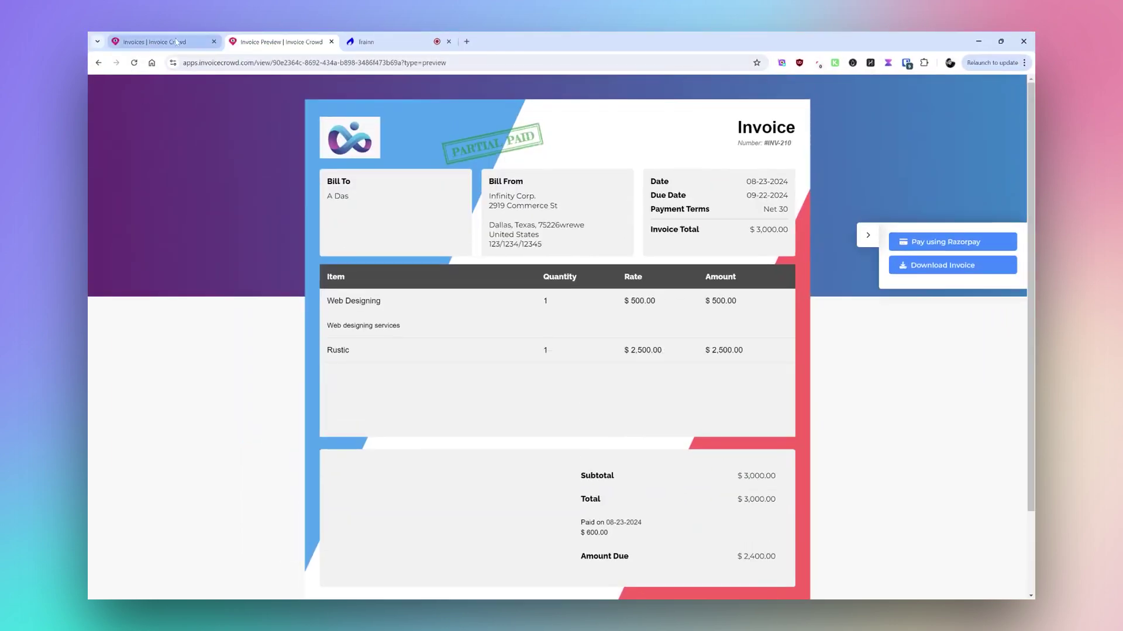
click(178, 42)
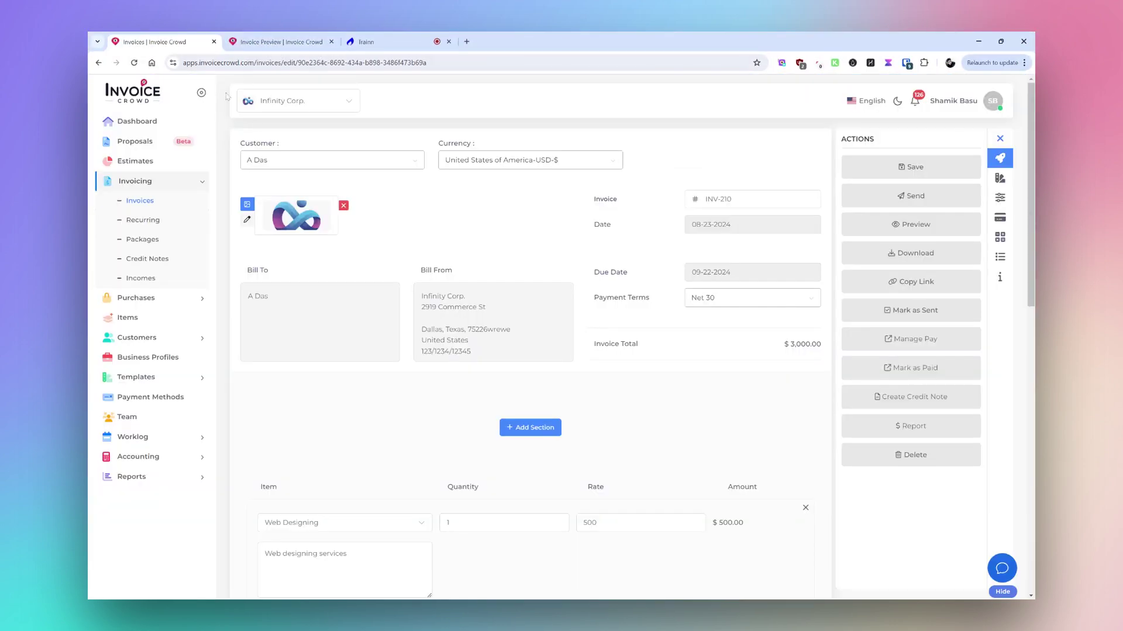
click(901, 345)
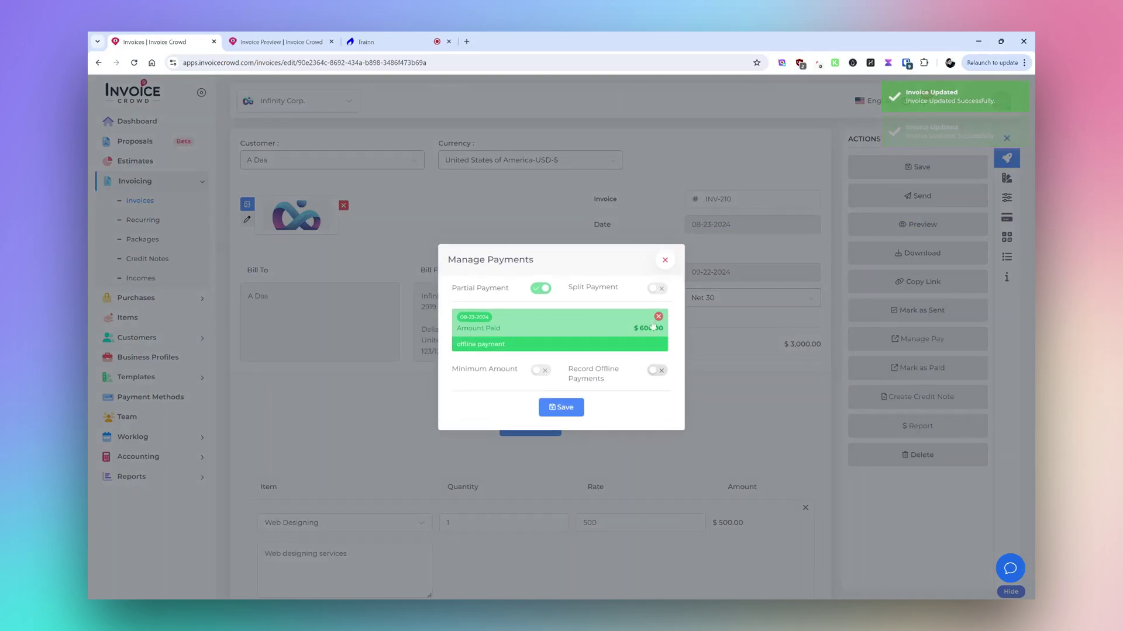
click(659, 319)
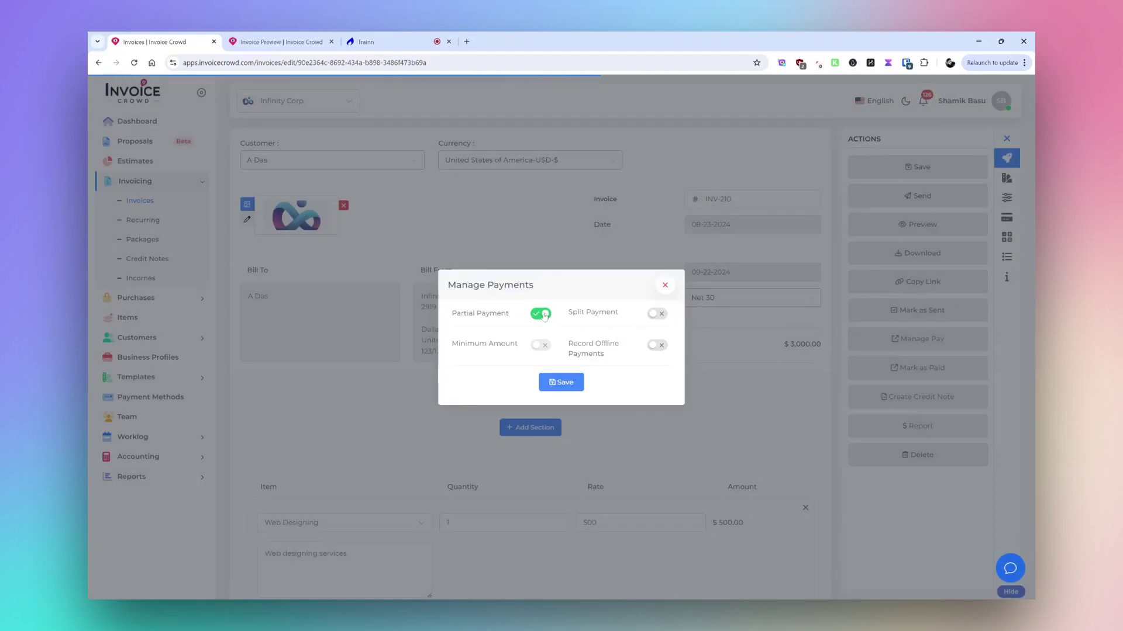
Step: Turn off partial payment, close the payment management dialog and save the invoice
click(542, 315)
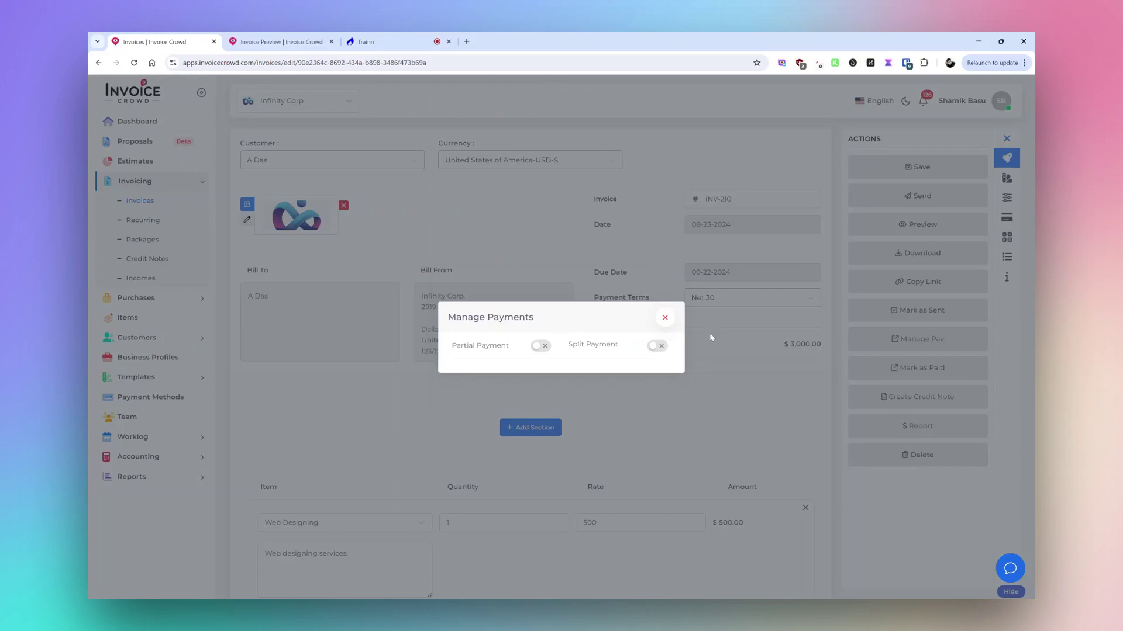
click(666, 320)
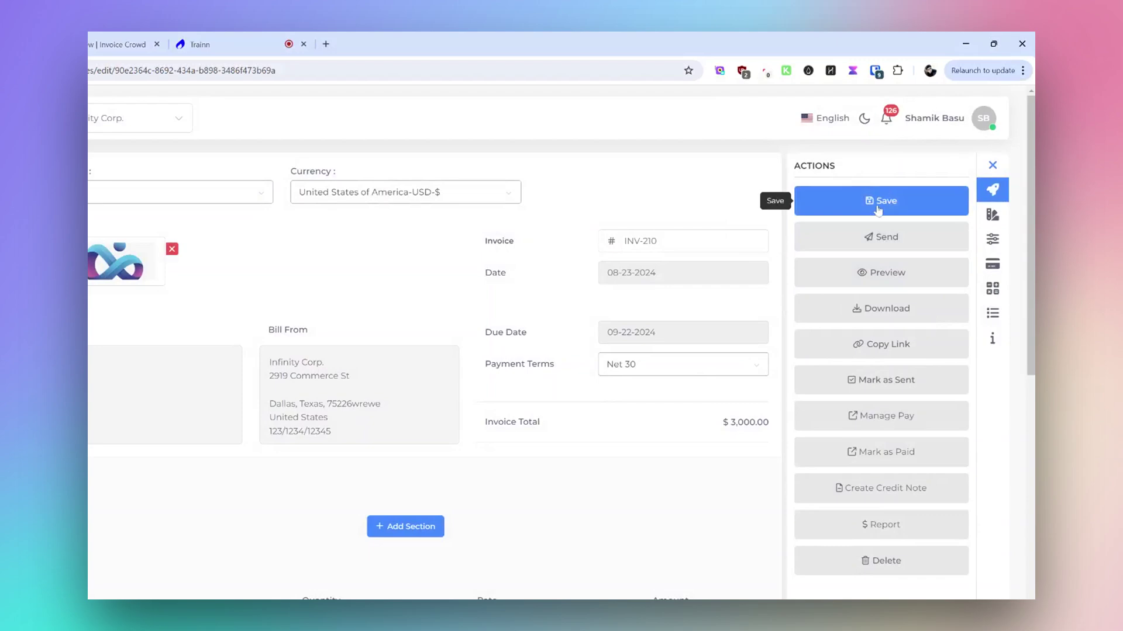
click(878, 209)
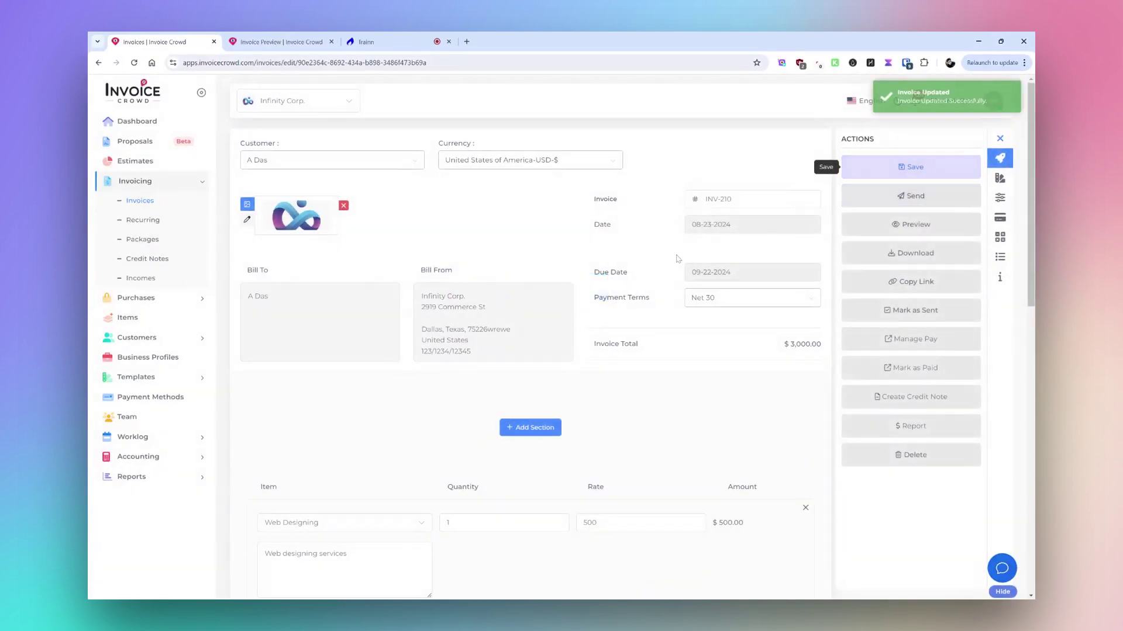
Step: Enable split payment in the invoice's payment management and add a third payment split
click(930, 338)
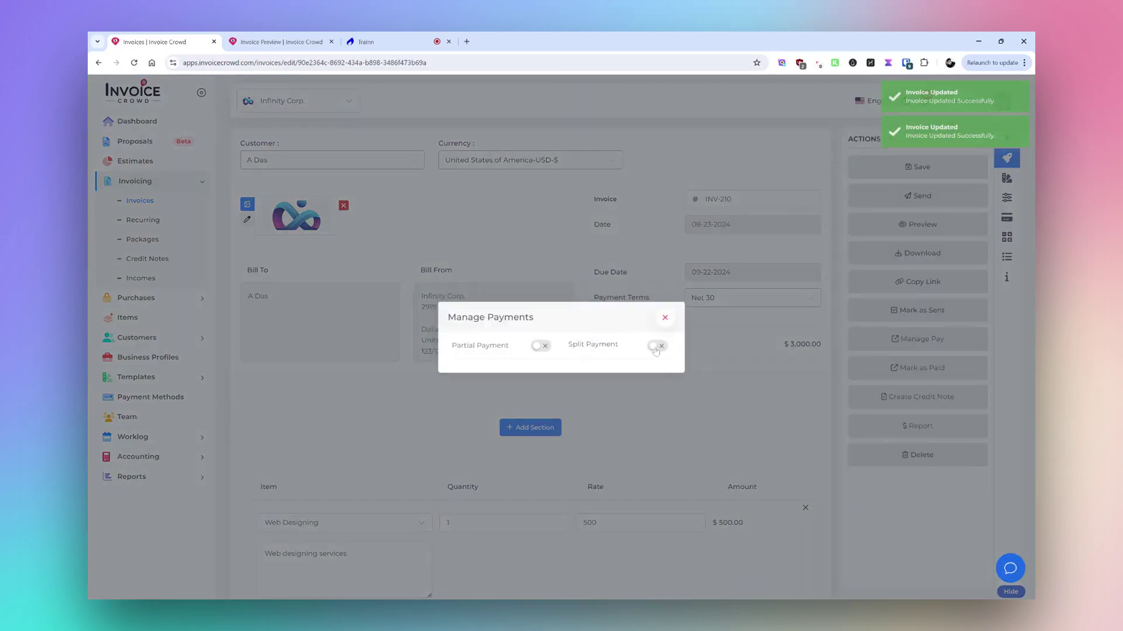
click(655, 346)
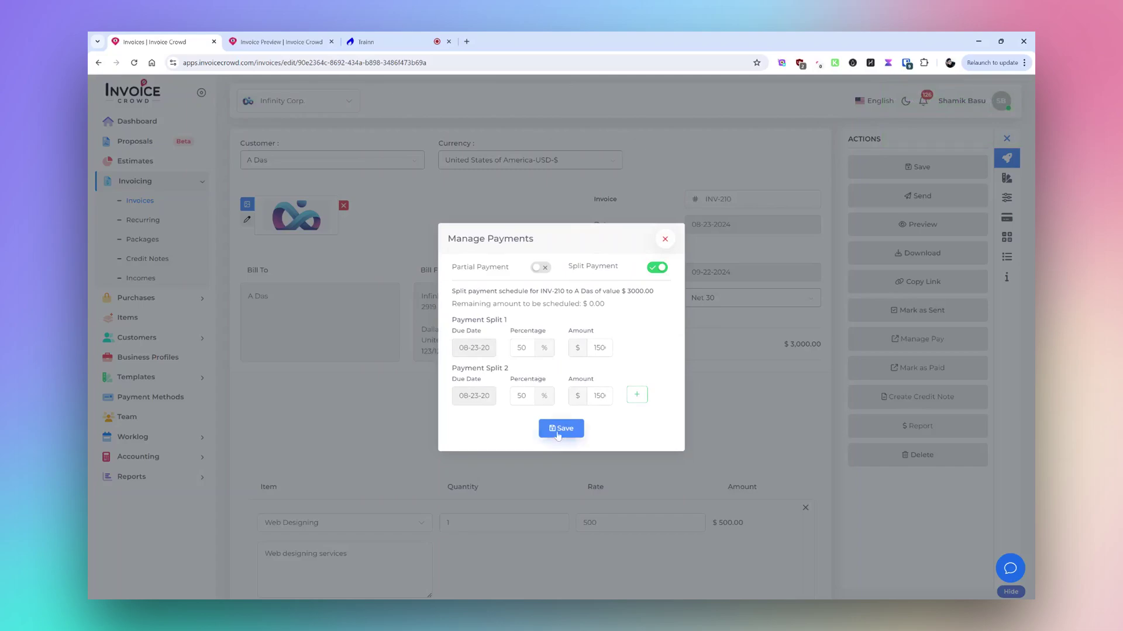
click(636, 395)
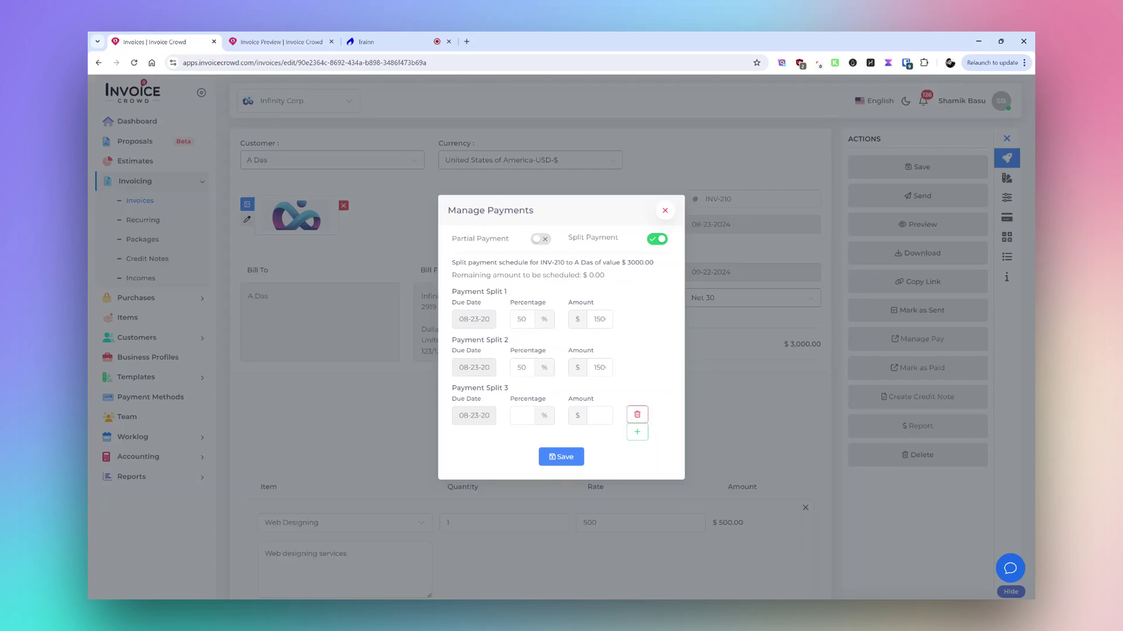
Step: Set payment splits 2 and 3 to 25% each and save the split payment schedule
double_click(510, 370)
text(25)
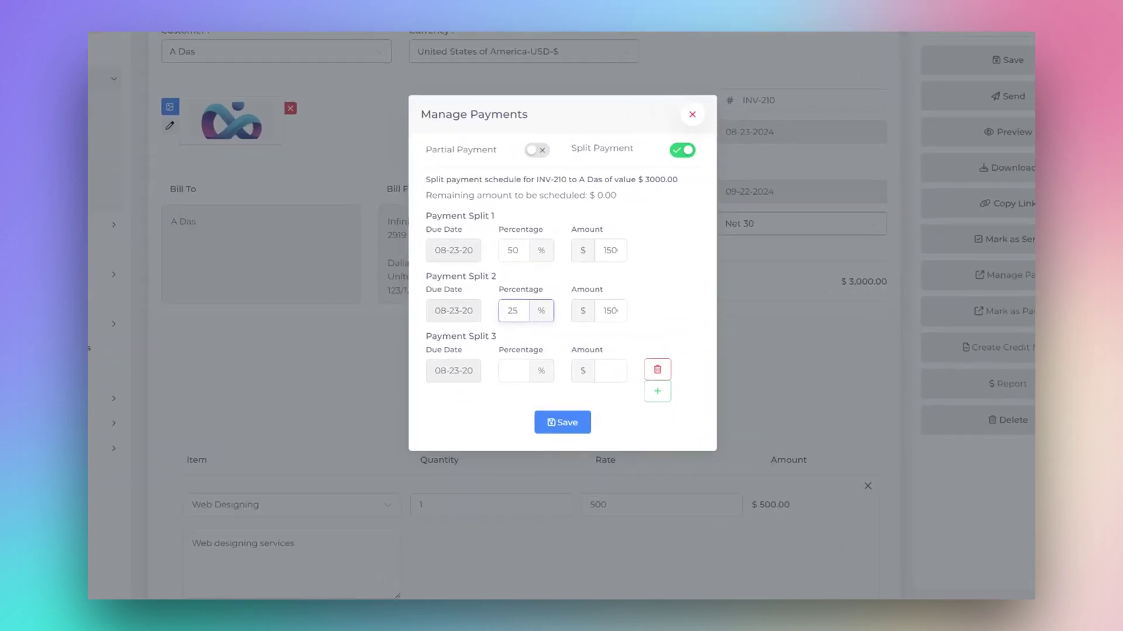
key(Tab)
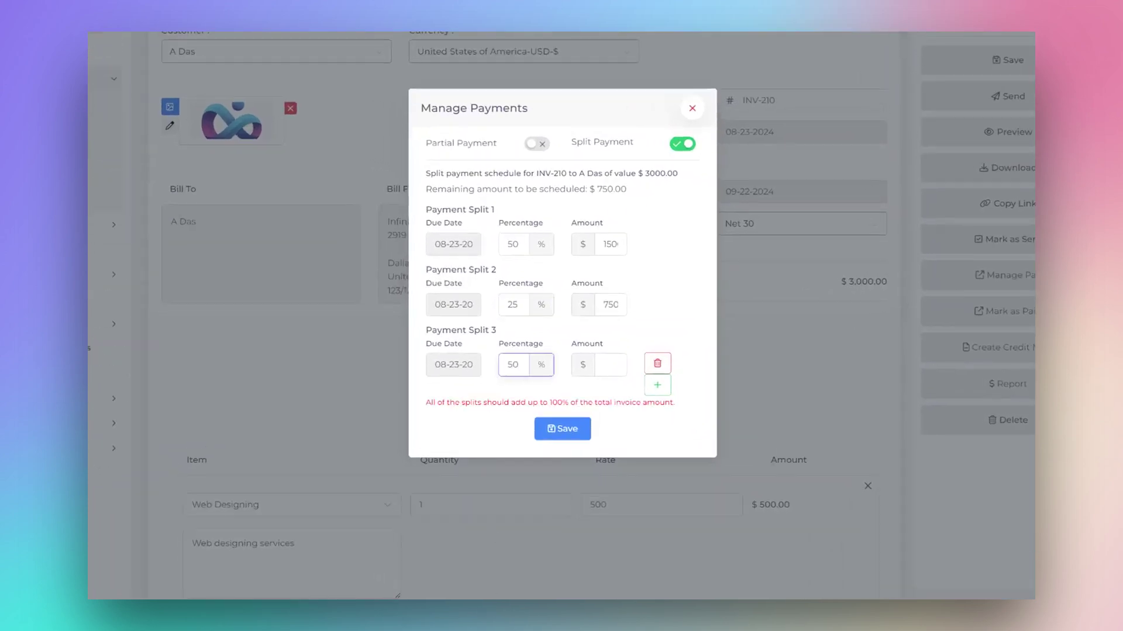
text(25)
click(494, 435)
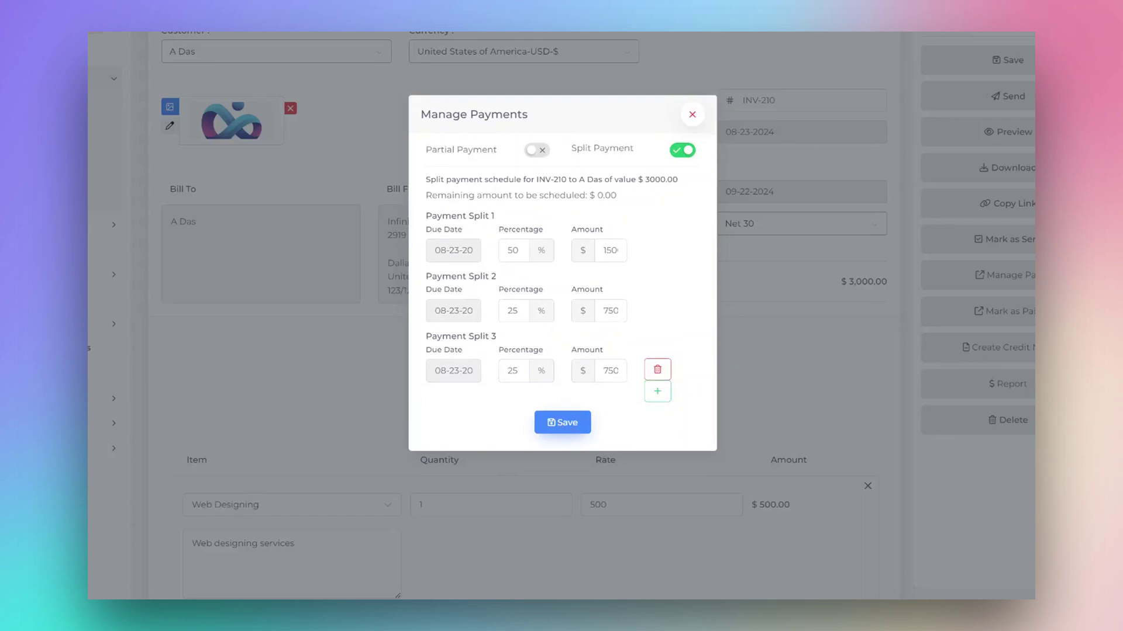
click(561, 422)
Step: Preview the invoice, open the Razorpay checkout for the first split payment and close it without paying
click(1008, 132)
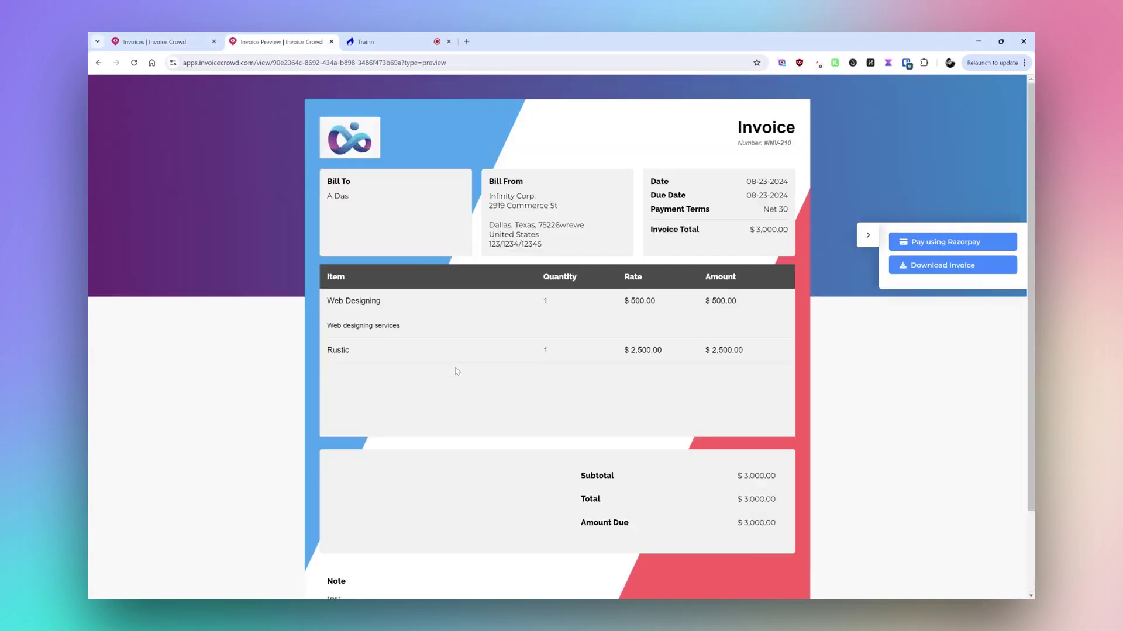
click(928, 247)
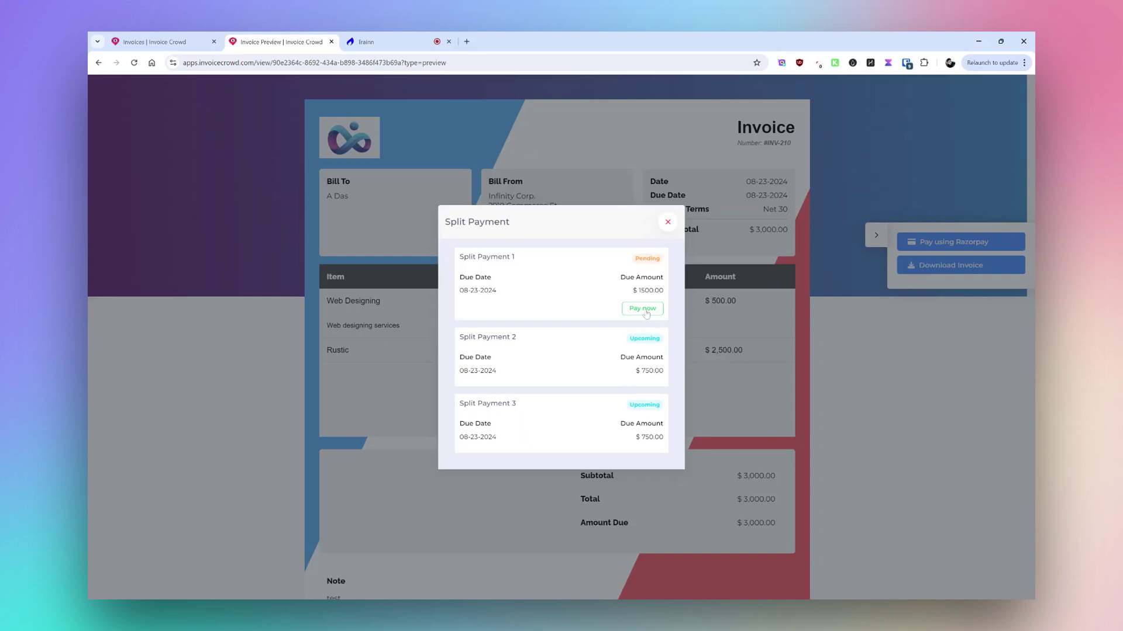
click(645, 310)
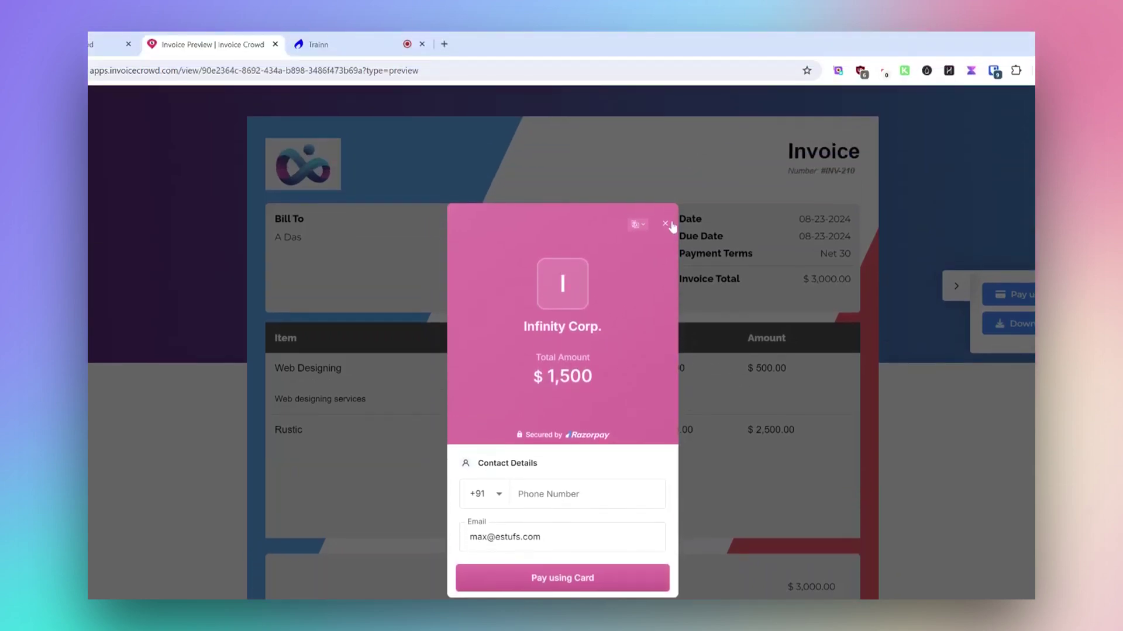
click(670, 225)
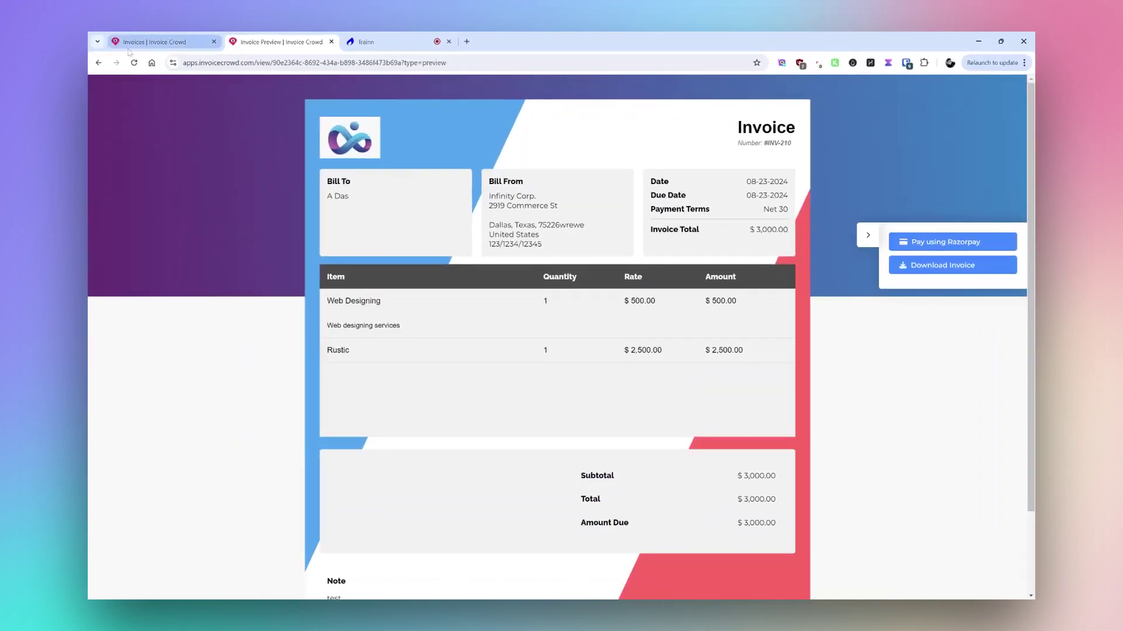
Step: Return to the invoice's payment management, turn off split payment and save the invoice
click(147, 46)
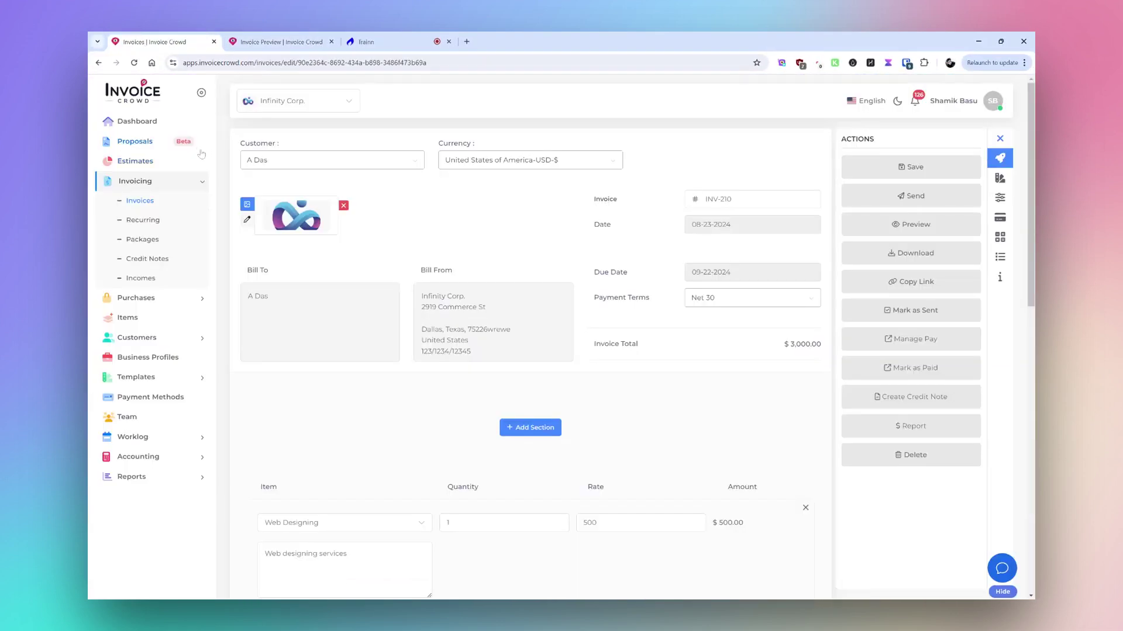
click(909, 343)
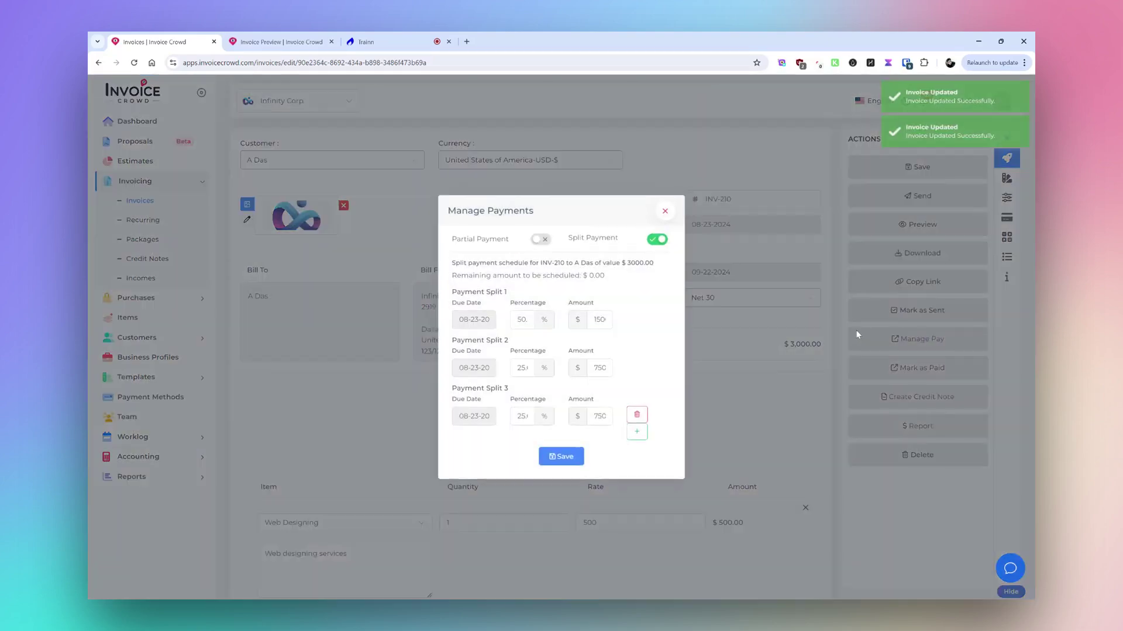
click(658, 240)
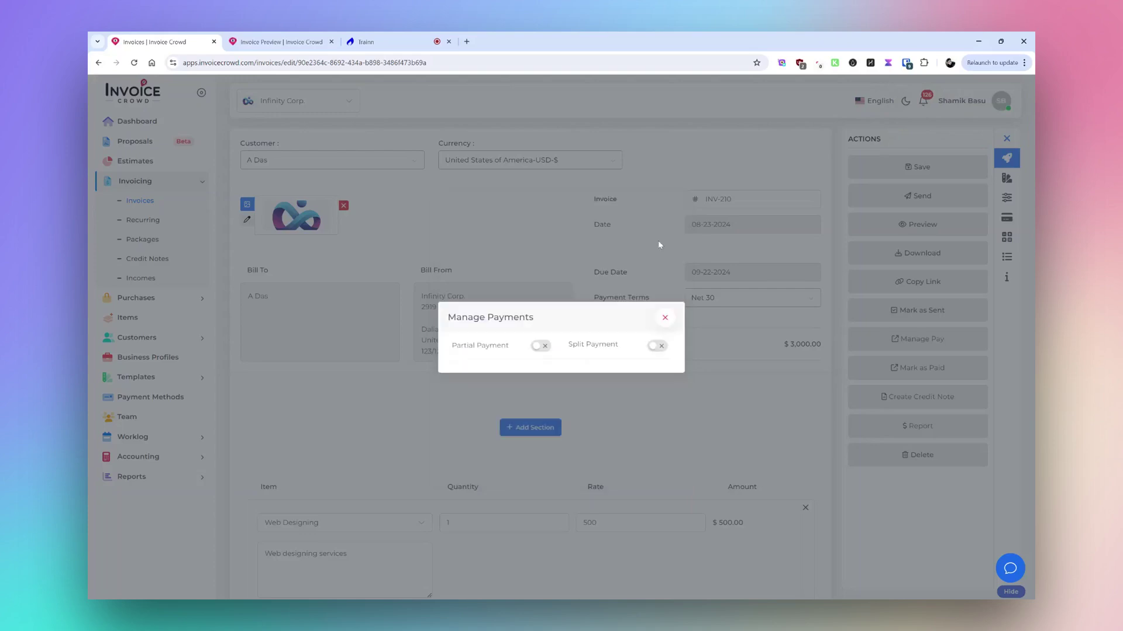
click(664, 319)
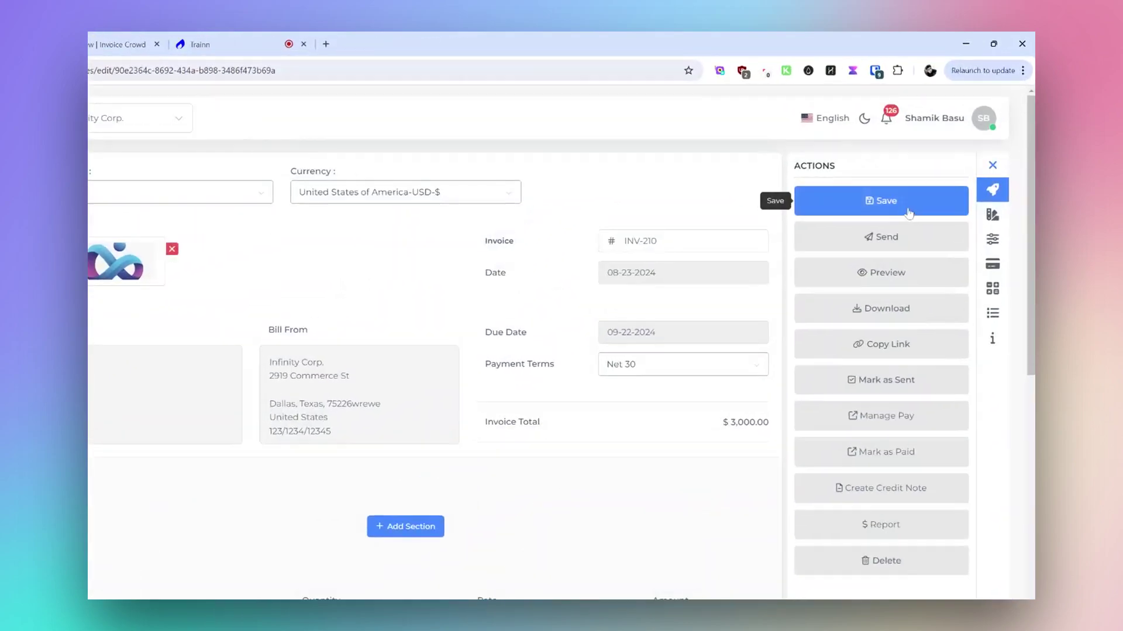
click(908, 212)
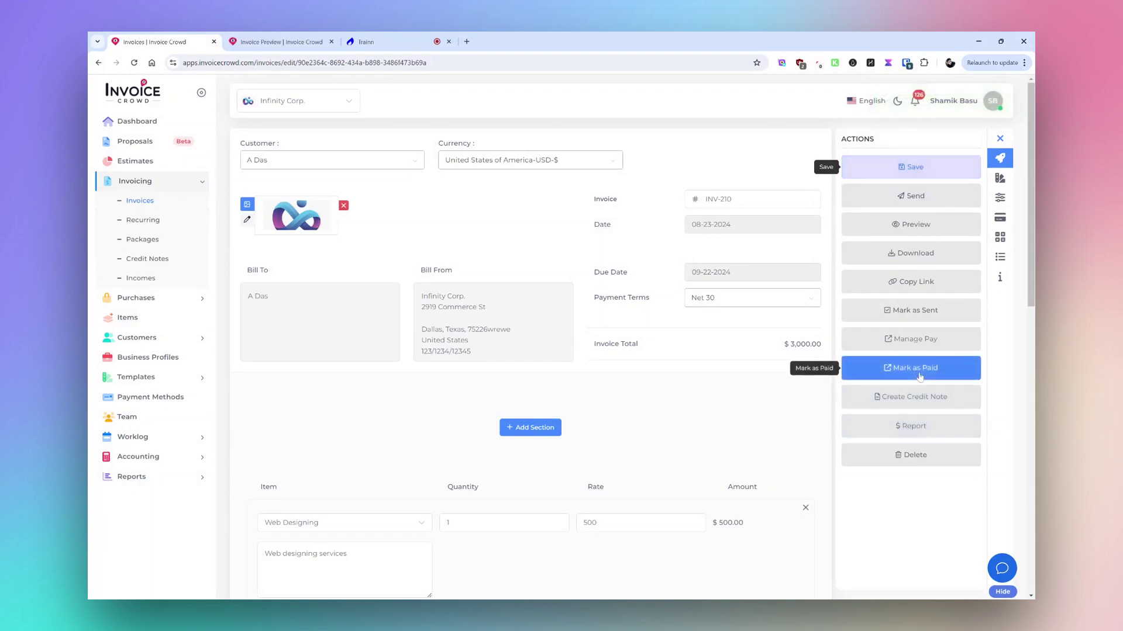
Step: Mark the invoice as paid with Cash as both the payment method and the account, and save the payment
click(919, 377)
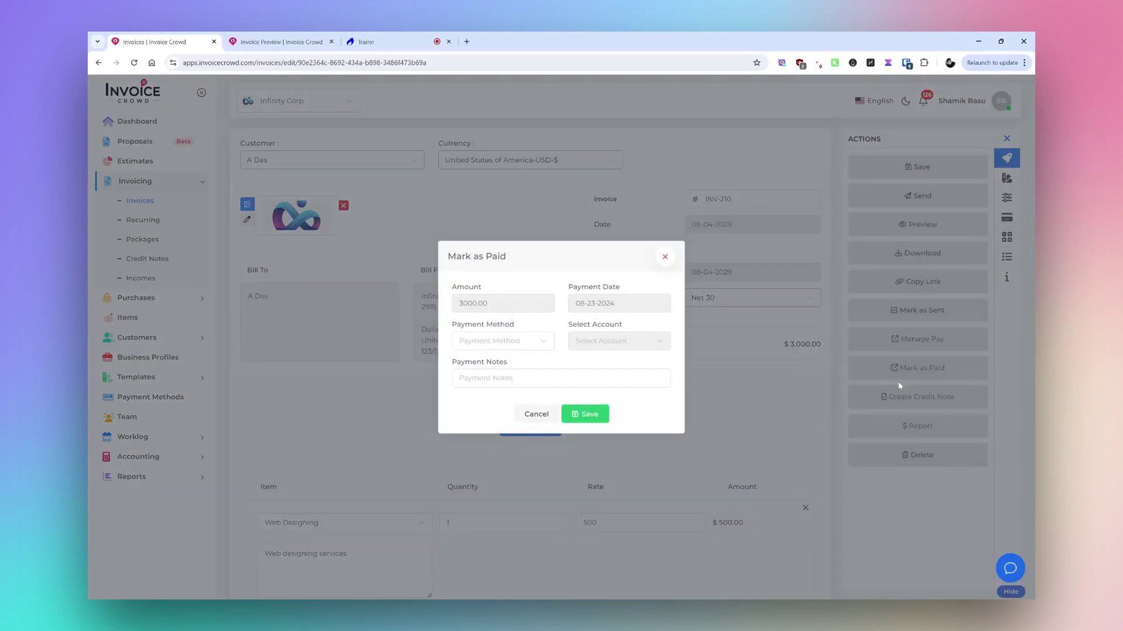
click(547, 347)
scroll(534, 377, down, 5)
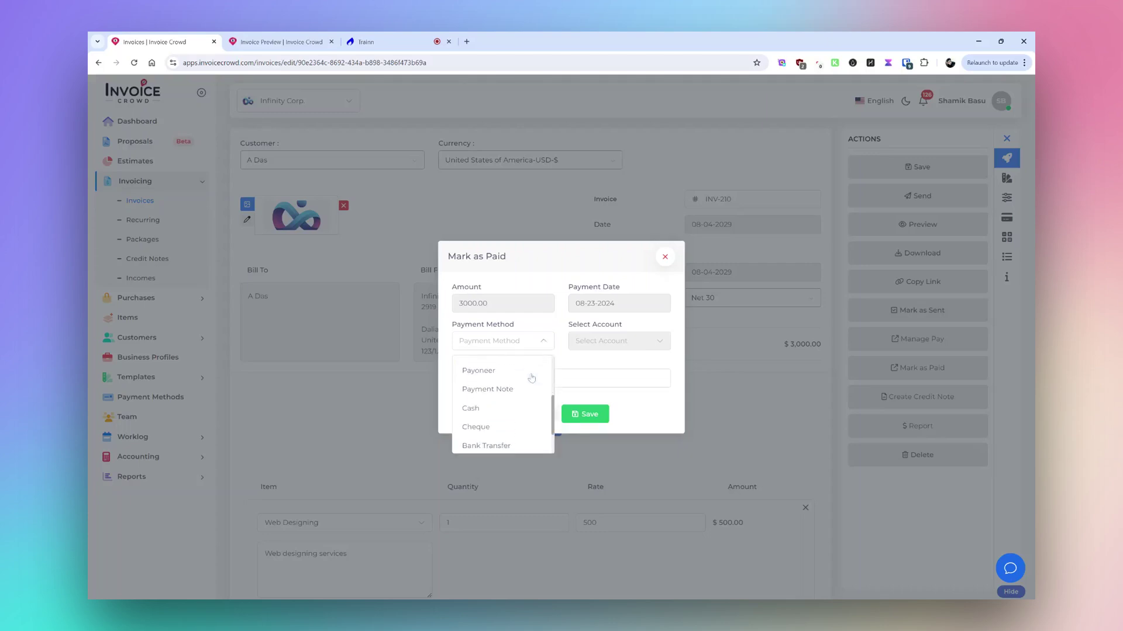
click(500, 410)
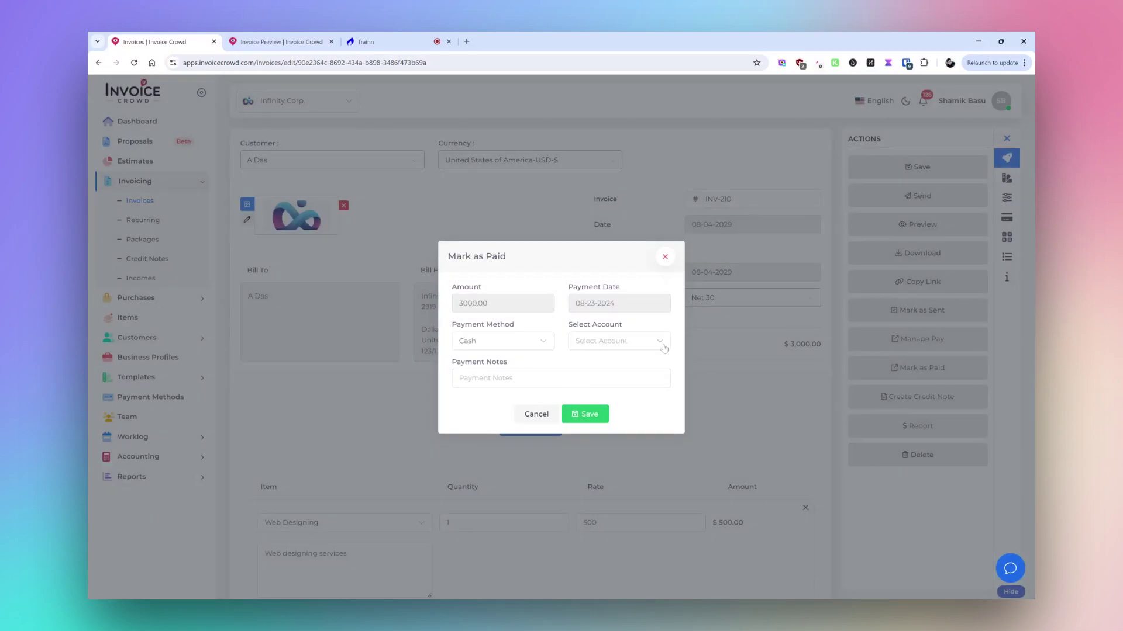
click(661, 345)
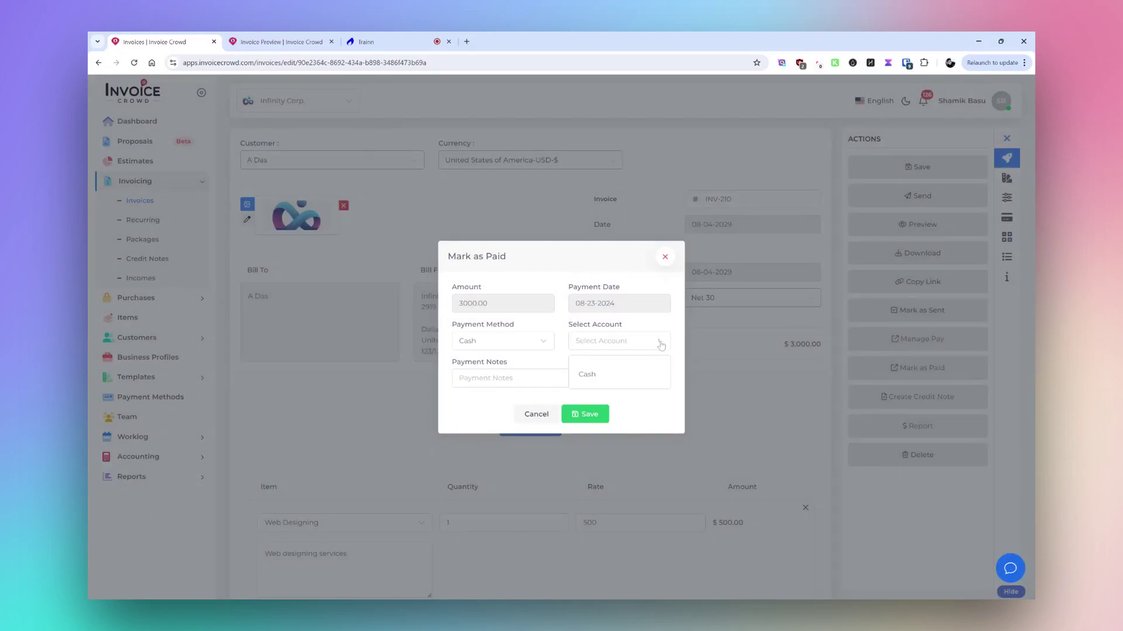
click(608, 380)
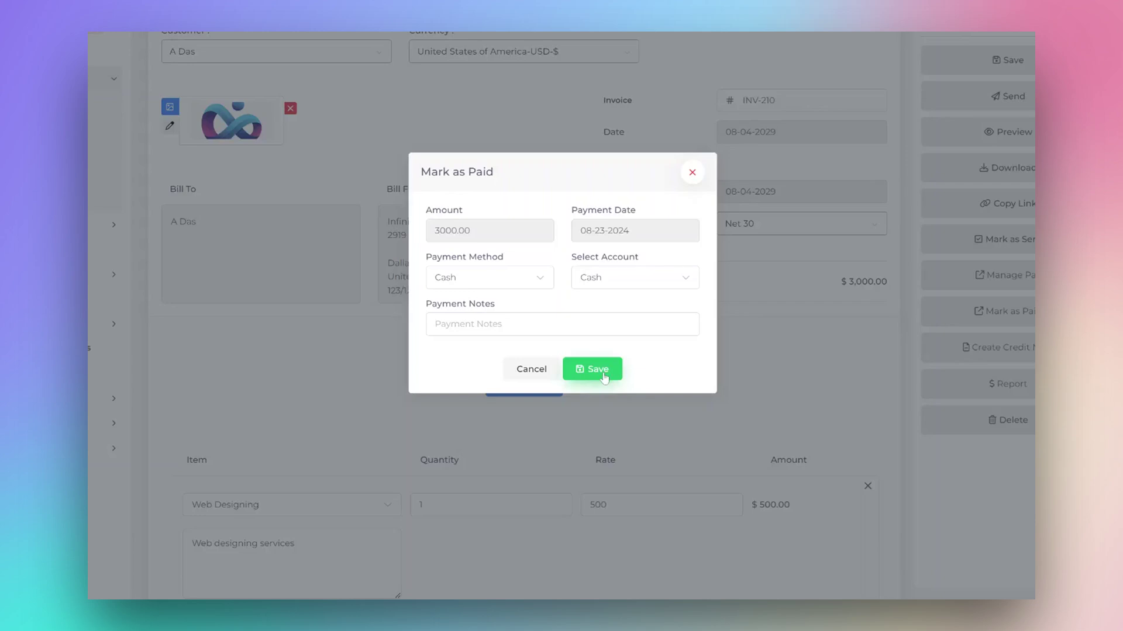
click(604, 377)
Step: Switch to the invoice preview and reload it to check the payment status
click(281, 42)
click(133, 63)
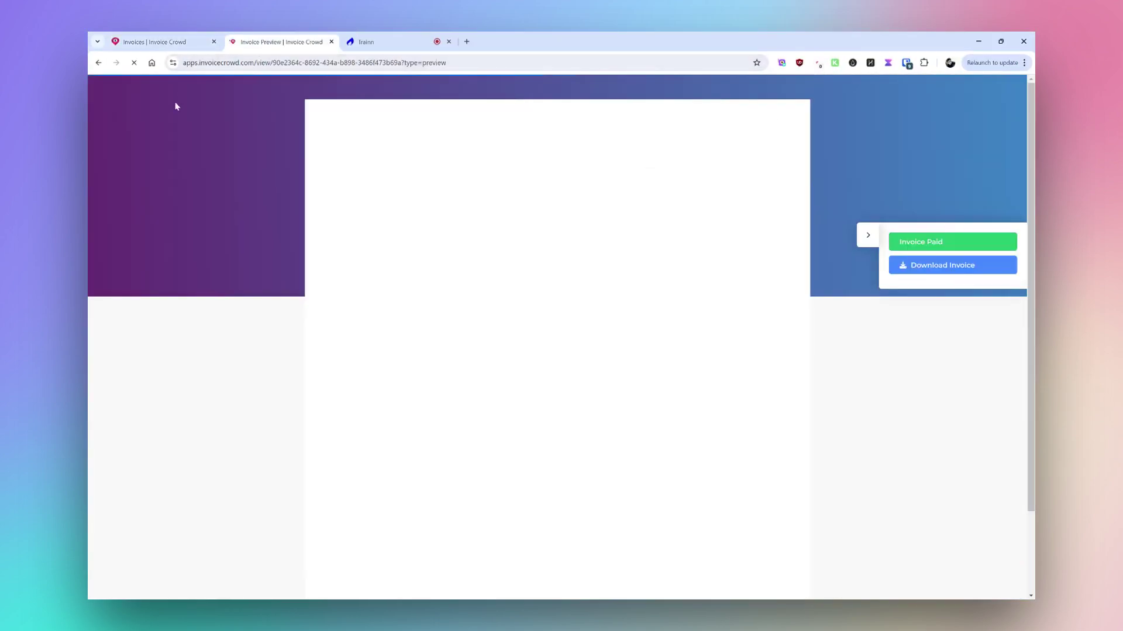